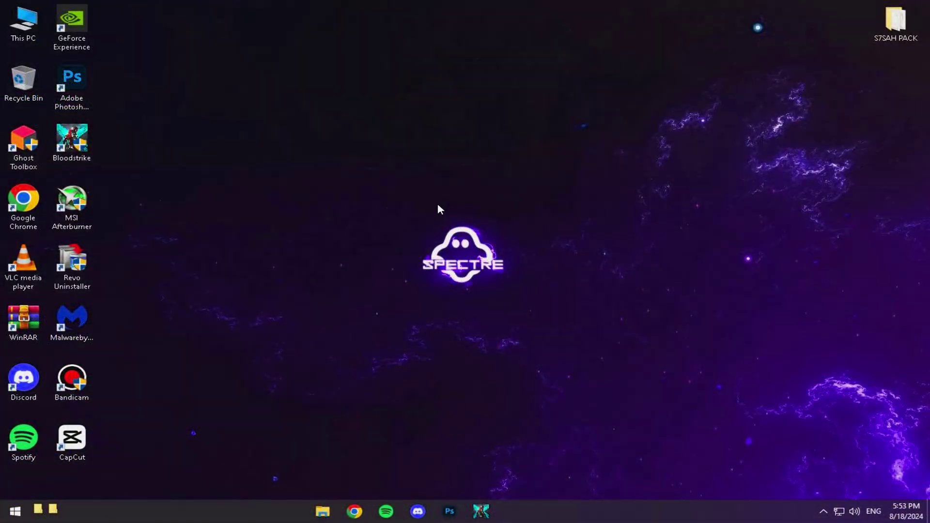
Step: Set BloodStrike's graphics preference to High performance (NVIDIA GPU) in Graphics settings and save it
key("super")
type("gra")
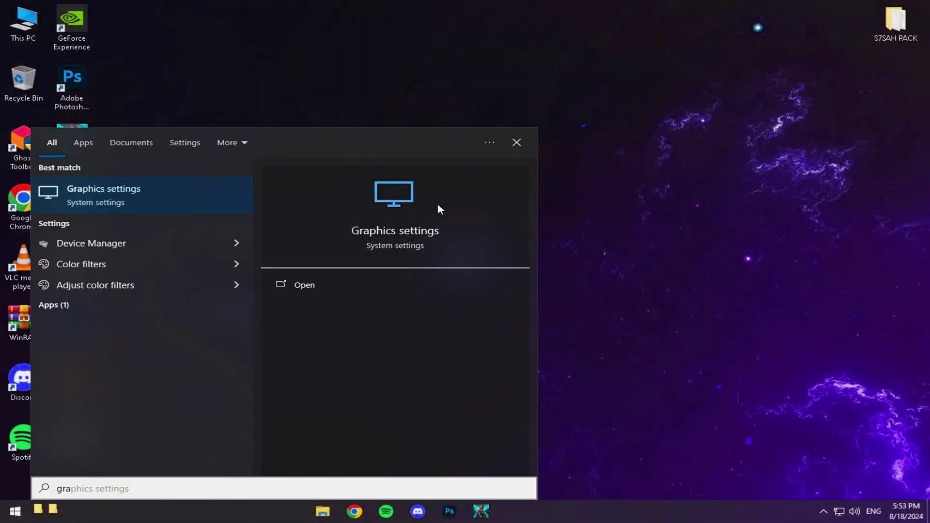
key("Return")
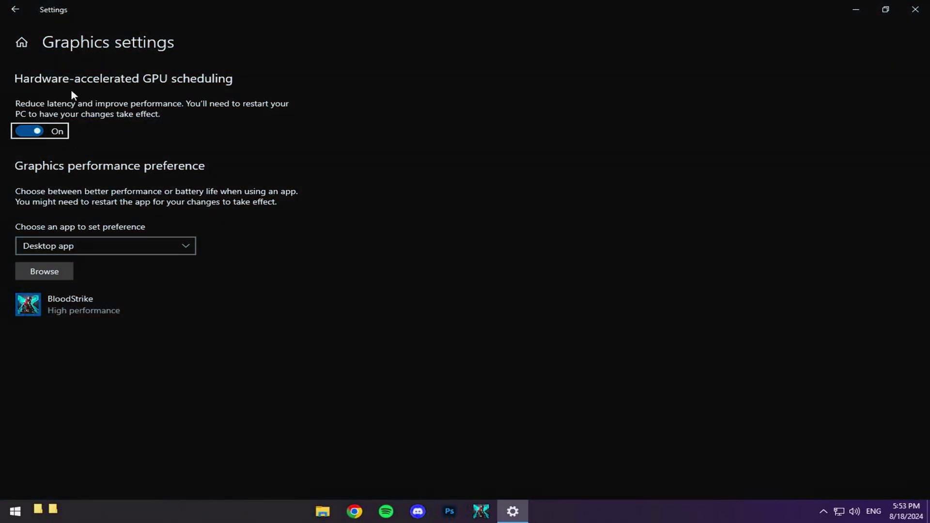
left_click(109, 307)
left_click(209, 357)
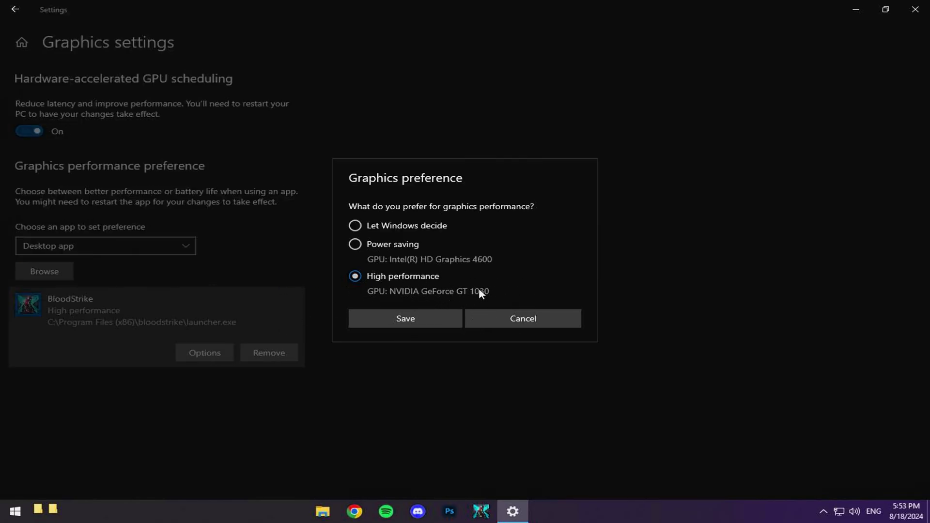
left_click(399, 318)
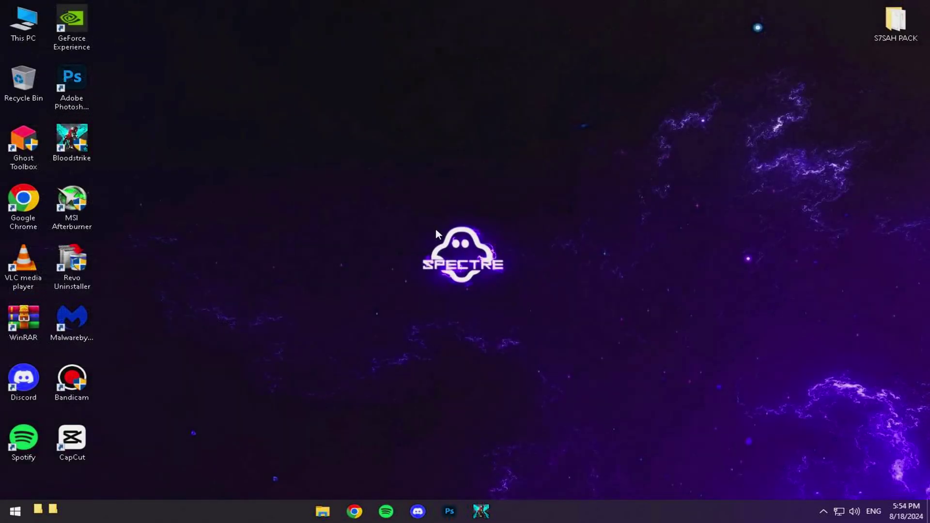
Step: Launch NVIDIA Control Panel from the desktop menu and go to Adjust image settings with preview
right_click(447, 224)
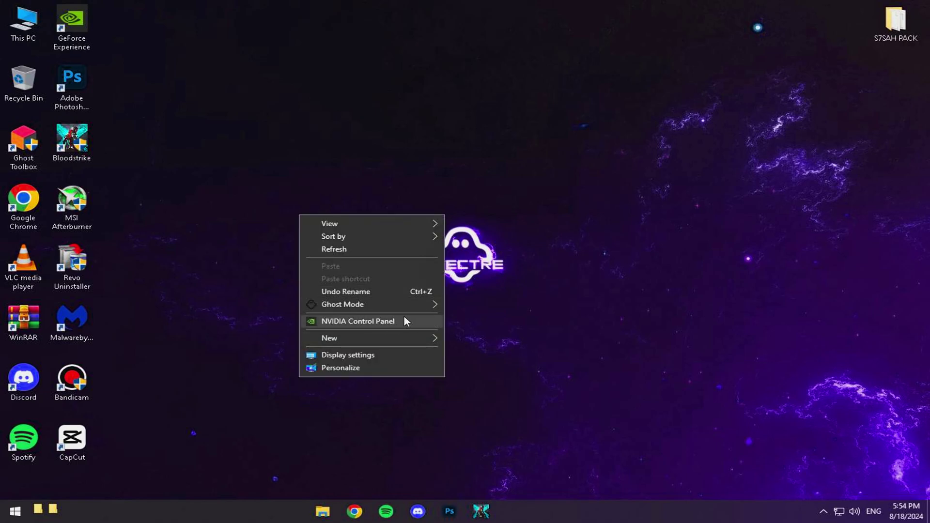
left_click(373, 321)
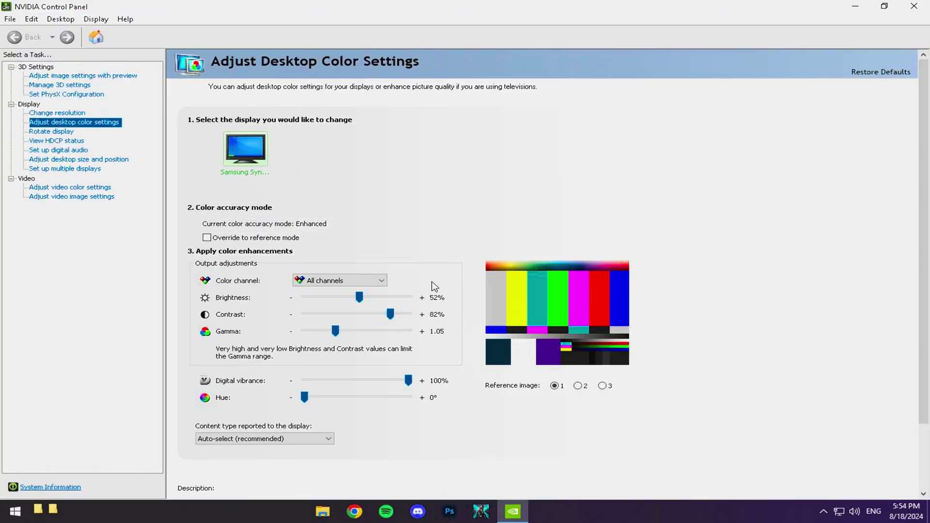
left_click(83, 77)
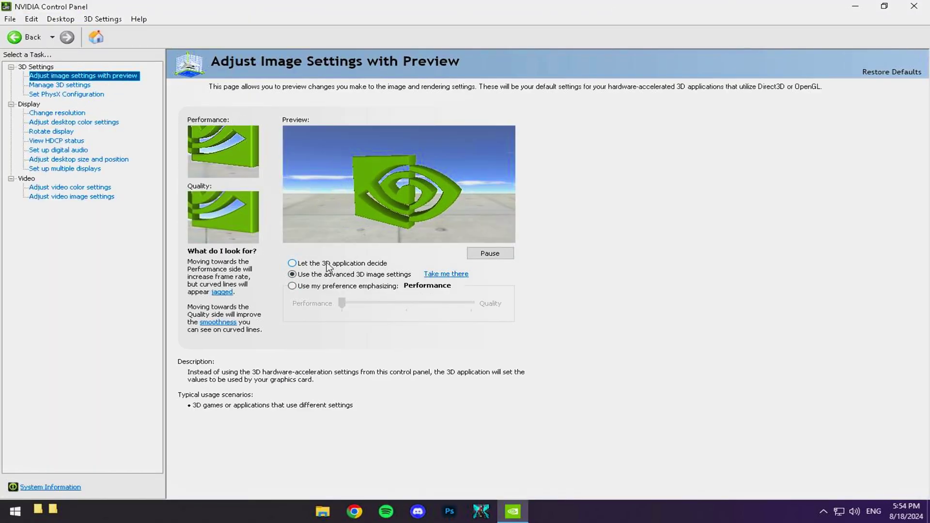
Step: Try the application-decides and Performance–Quality slider options, then select Use the advanced 3D image settings
left_click(327, 264)
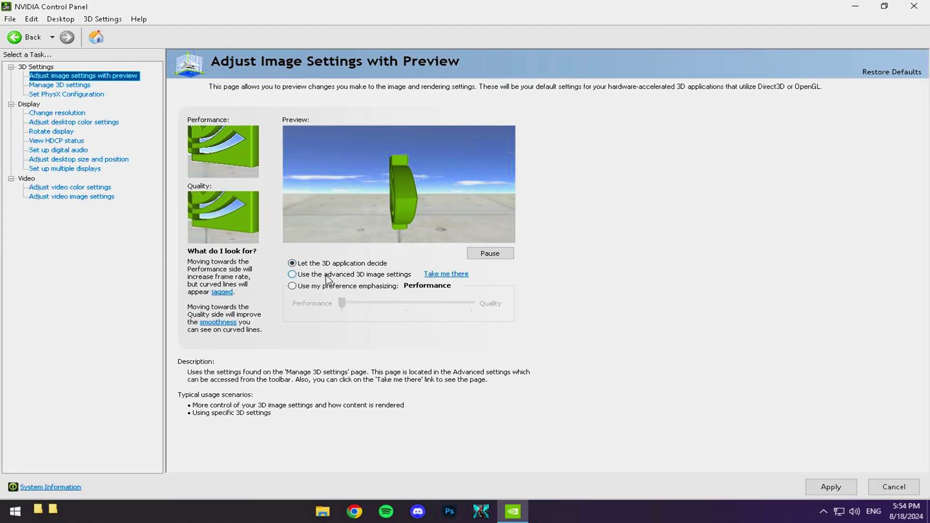
left_click(292, 286)
left_click(380, 304)
left_click(486, 306)
left_click(342, 303)
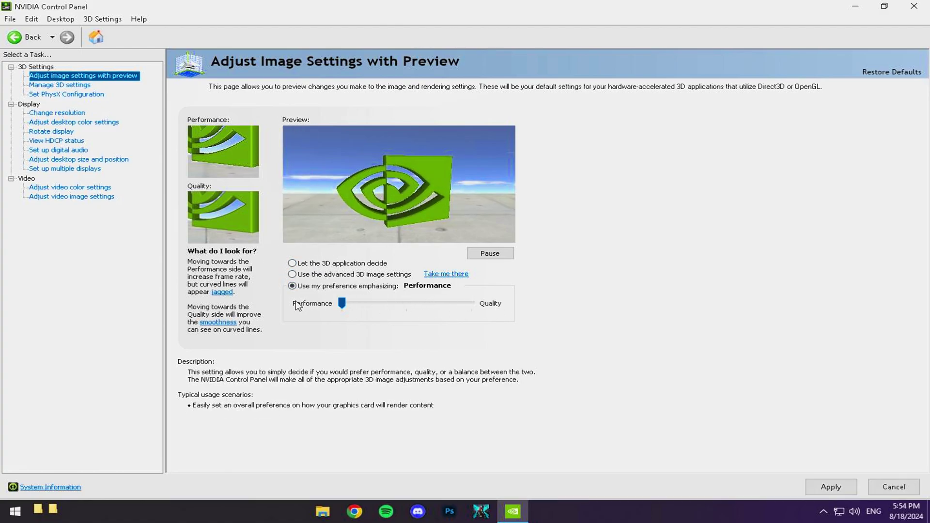
left_click(308, 275)
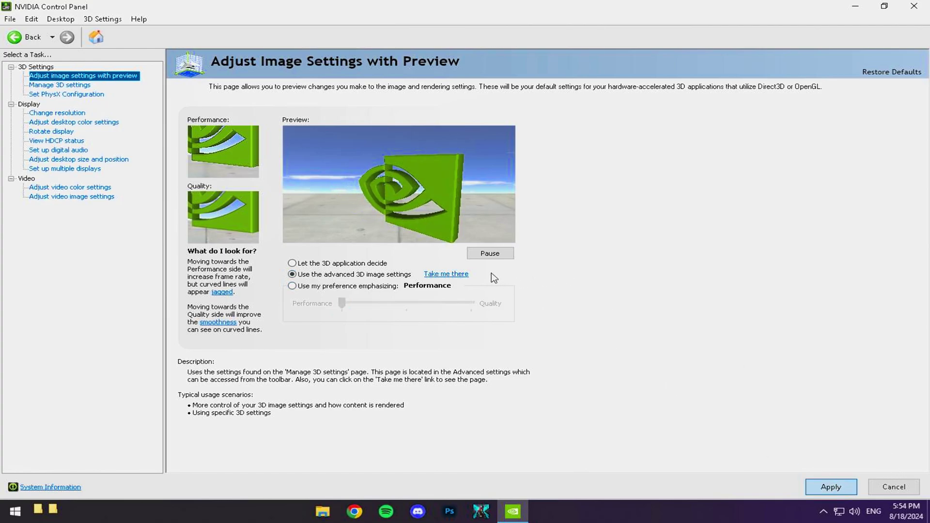
Step: Go to Manage 3D settings and inspect the global Power management mode setting
left_click(71, 85)
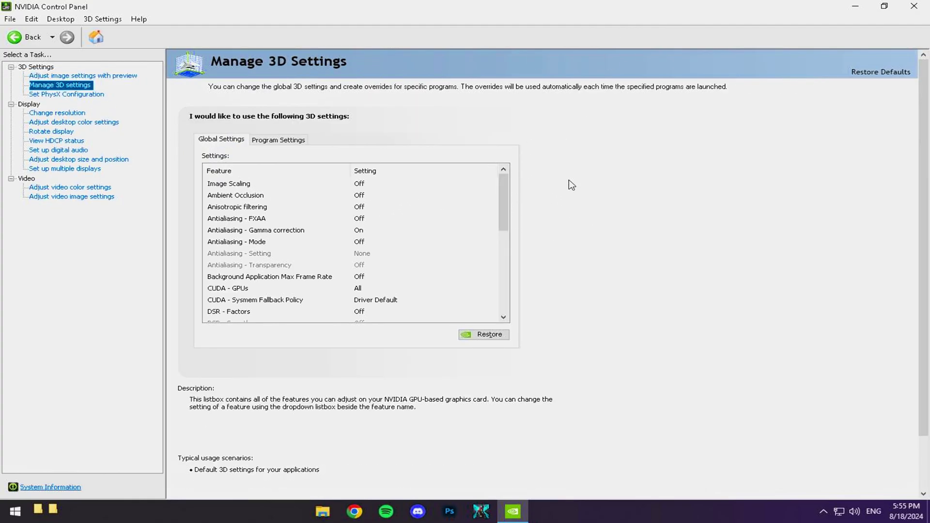
left_click_drag(506, 198, 507, 198)
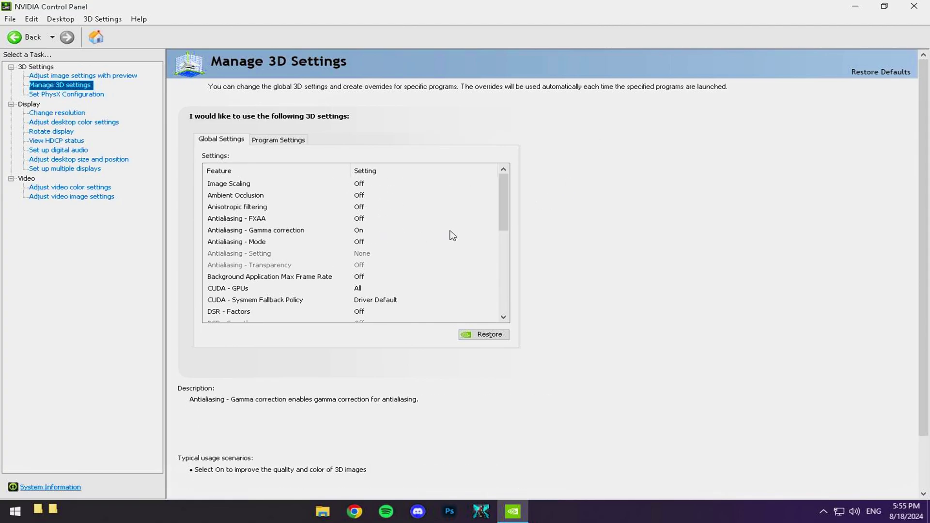
left_click_drag(505, 212, 501, 254)
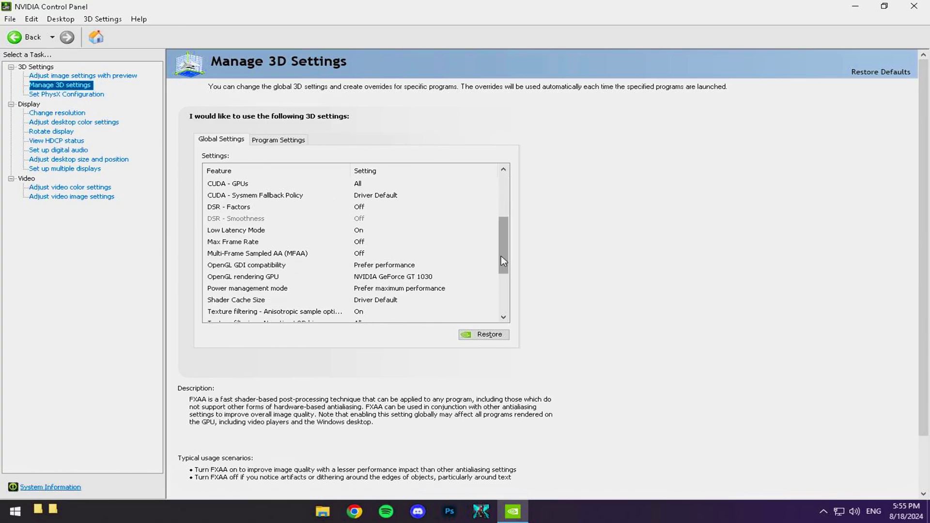
scroll(241, 243, "down", 2)
left_click(241, 242)
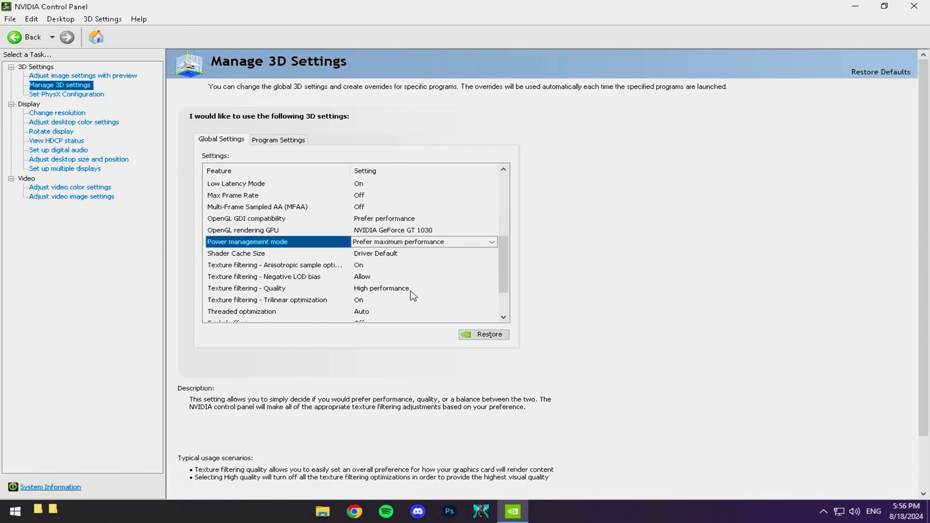
Step: Keep the global Texture filtering - Quality option at High performance
left_click(396, 289)
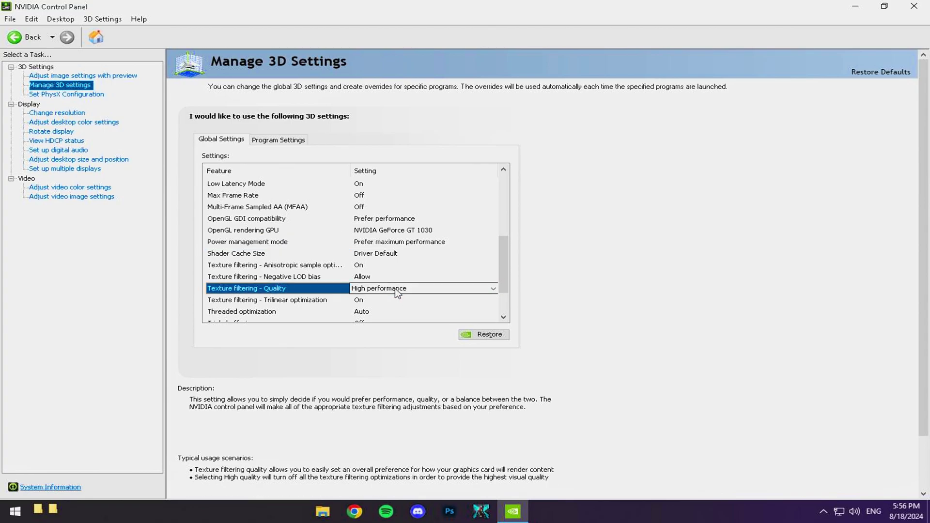
left_click(395, 289)
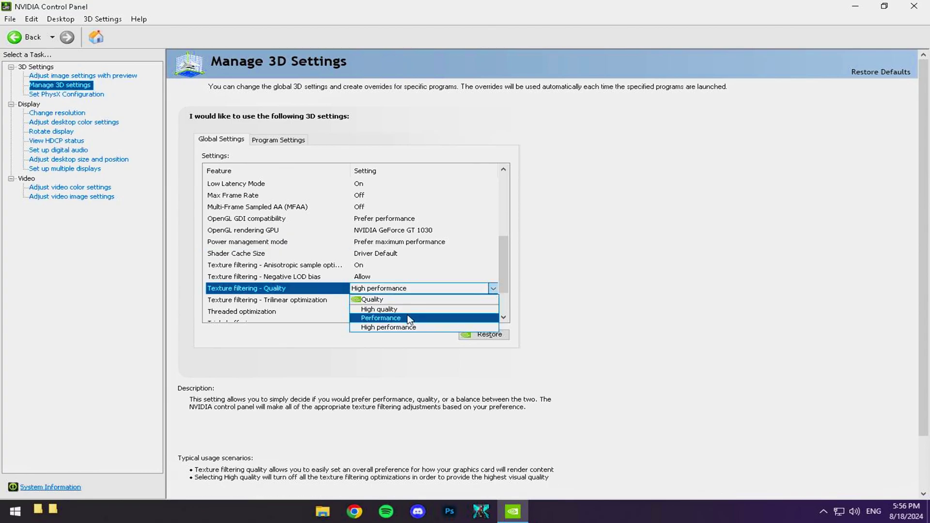
left_click(494, 291)
left_click_drag(505, 280, 504, 291)
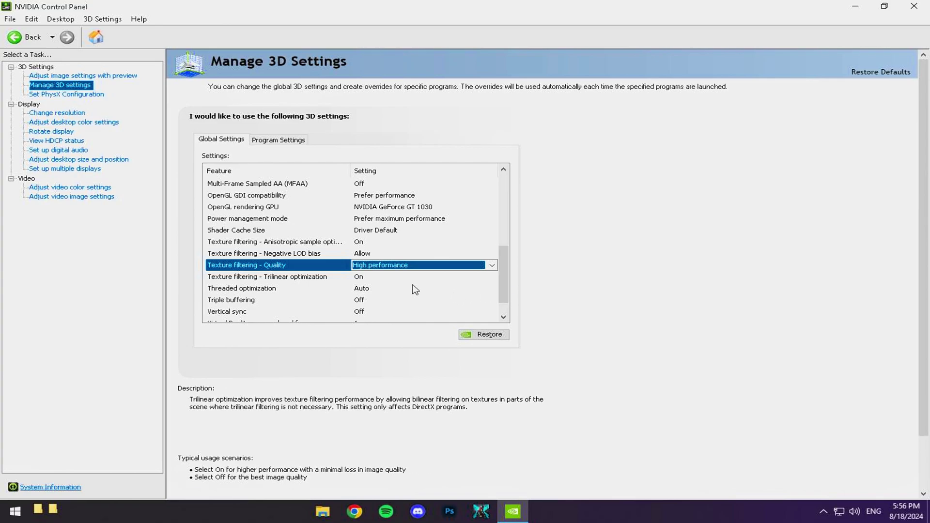
scroll(507, 284, "down", 2)
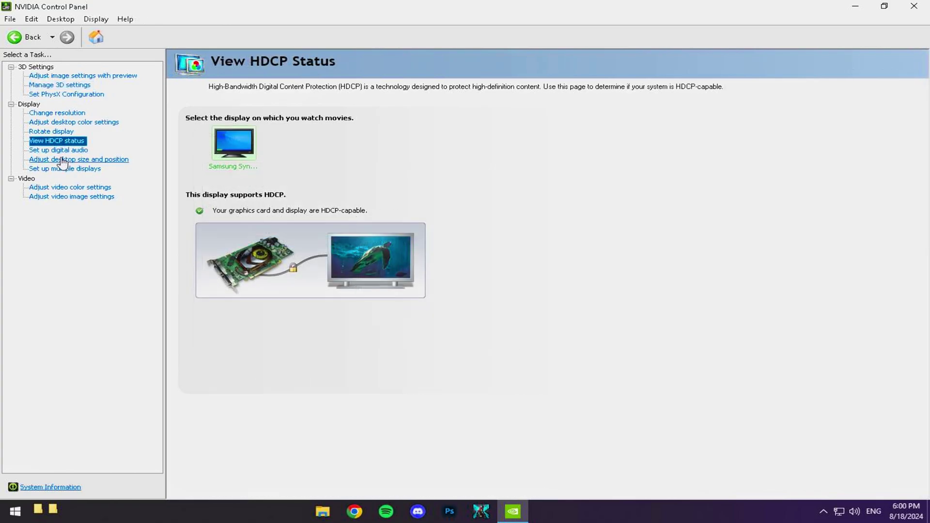
Step: Keep full-screen scaling performed on the GPU and set the preview resolution to 1440 x 900
left_click(62, 160)
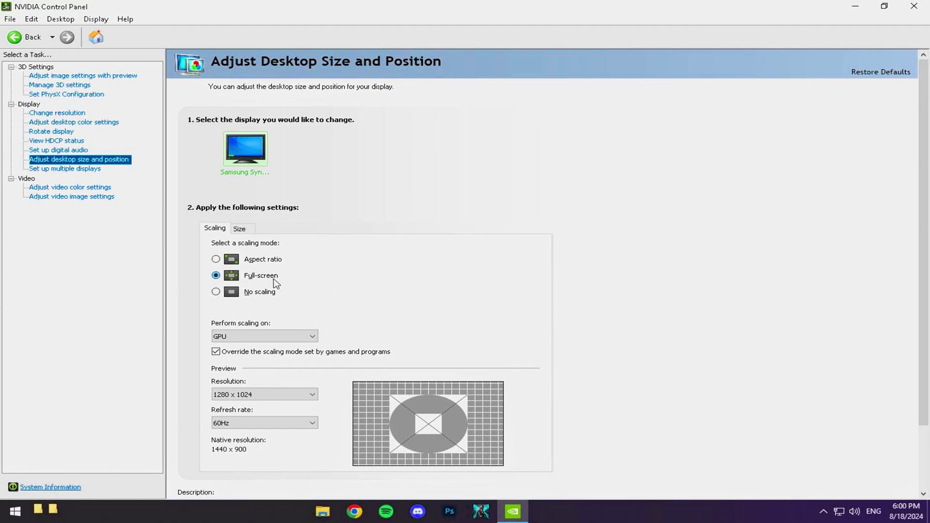
left_click(247, 336)
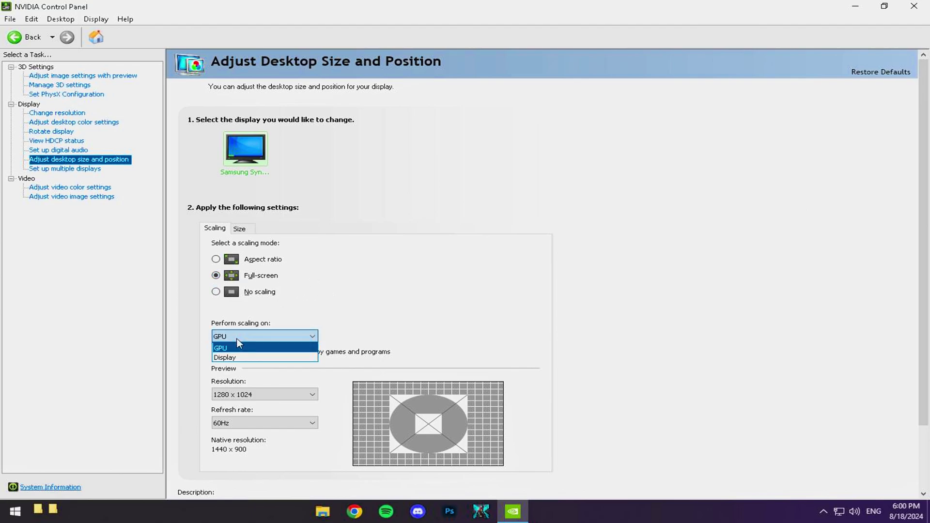
left_click(236, 346)
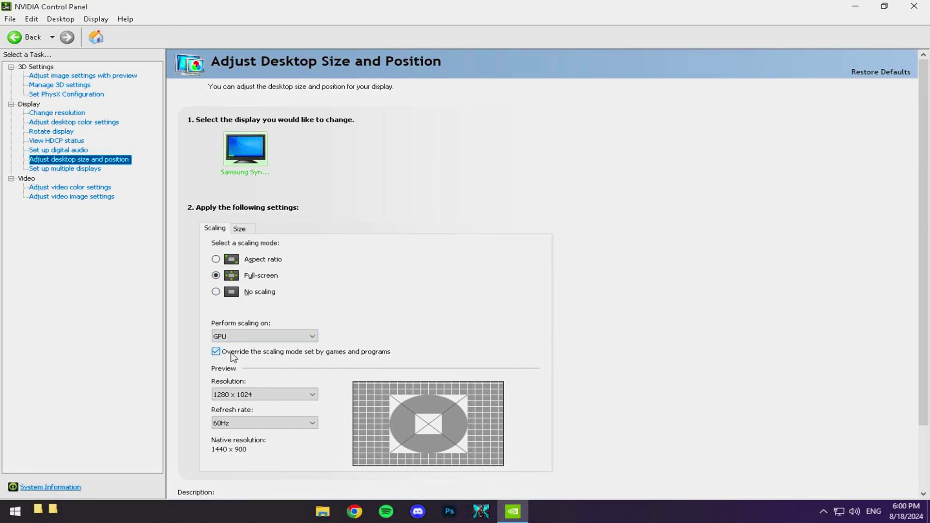
left_click(247, 395)
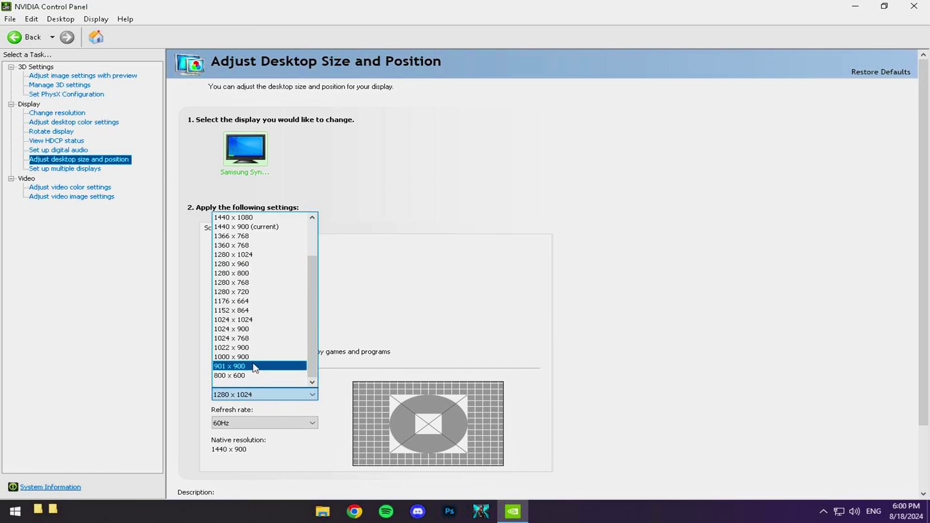
left_click(280, 225)
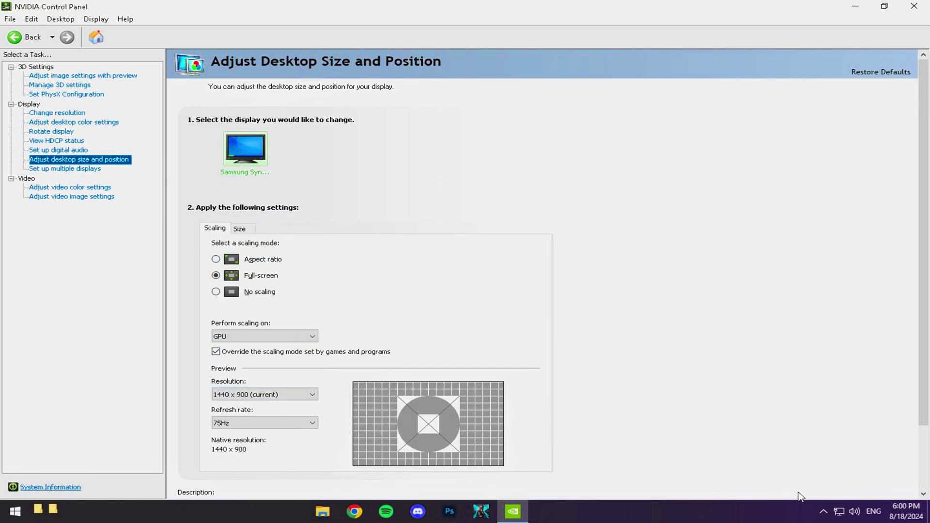
scroll(413, 347, "down", 3)
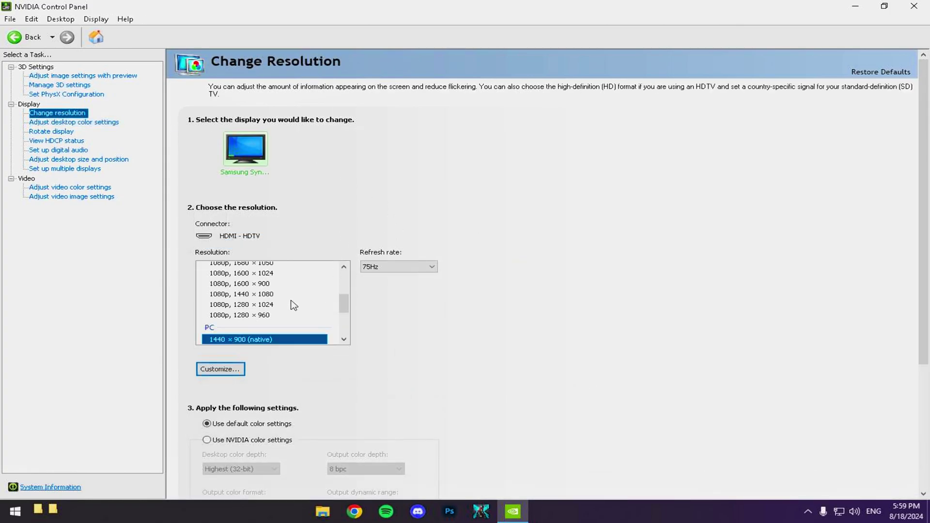
Step: Select the custom 901 × 900, progressive resolution in the Resolution list
scroll(305, 318, "up", 5)
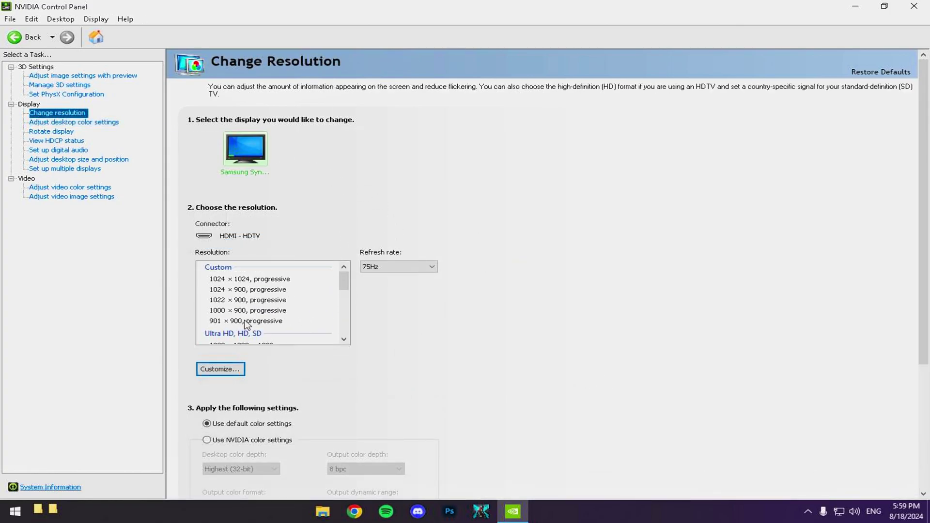
left_click(283, 322)
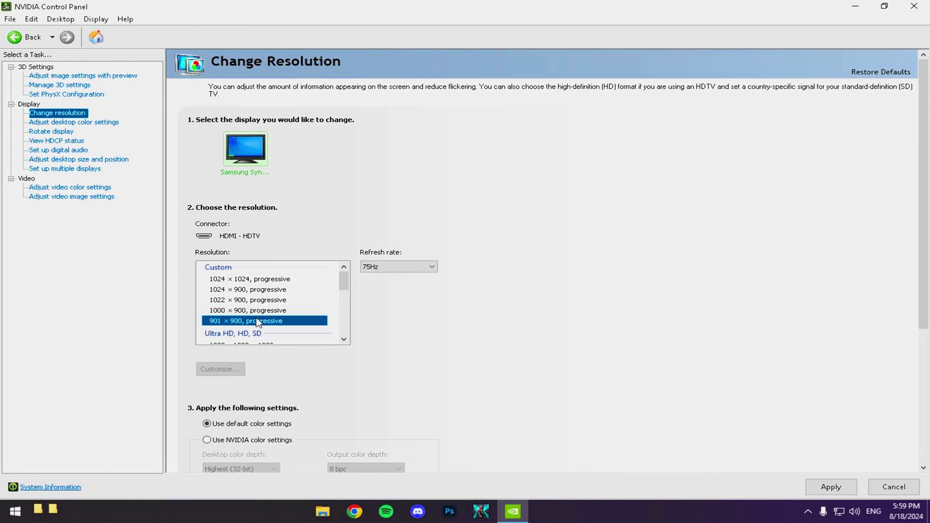
scroll(300, 304, "down", 3)
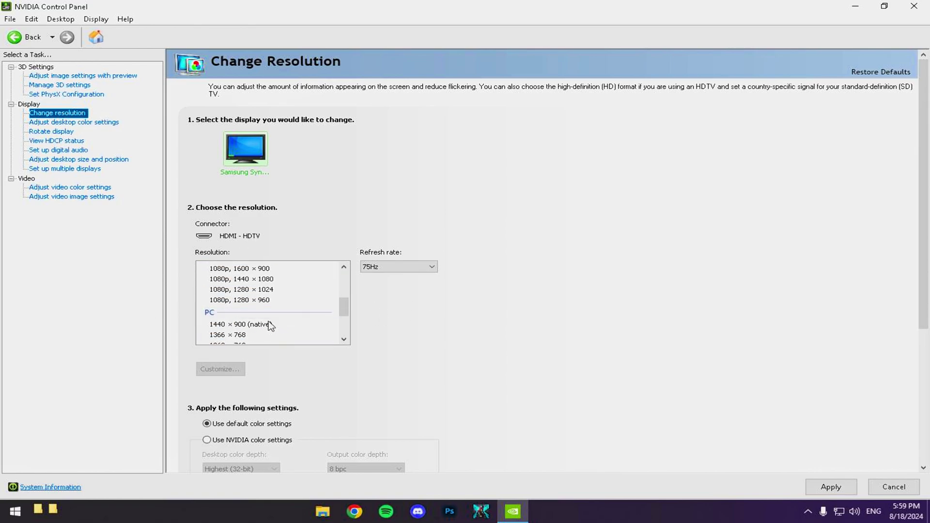
scroll(289, 324, "up", 1)
scroll(320, 319, "up", 3)
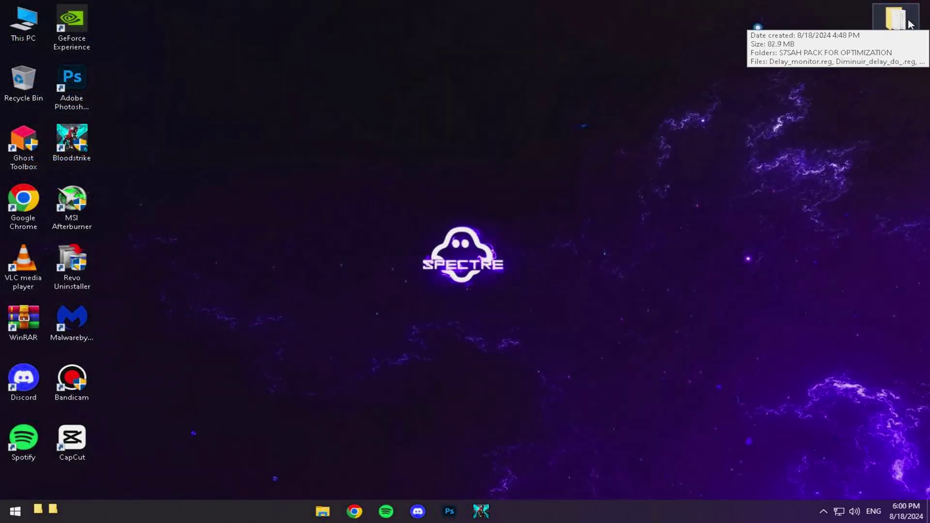
double_click(897, 19)
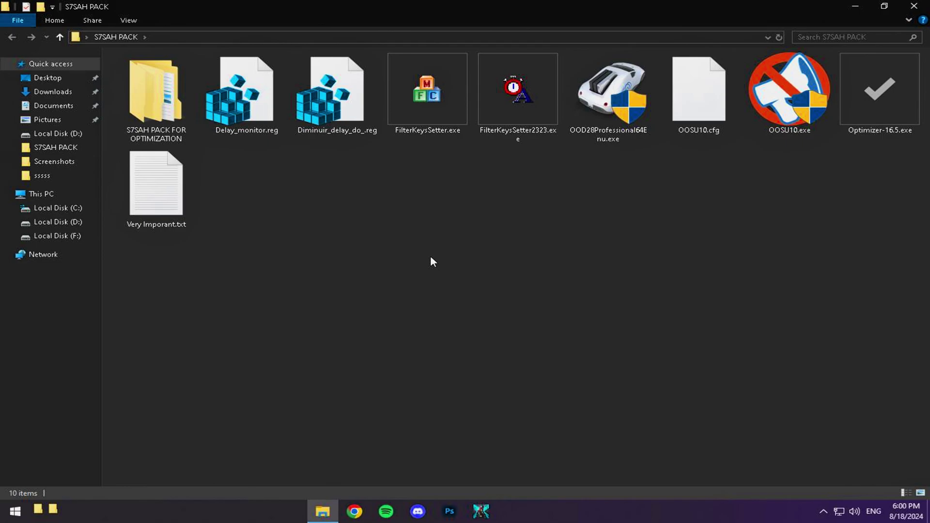
double_click(191, 195)
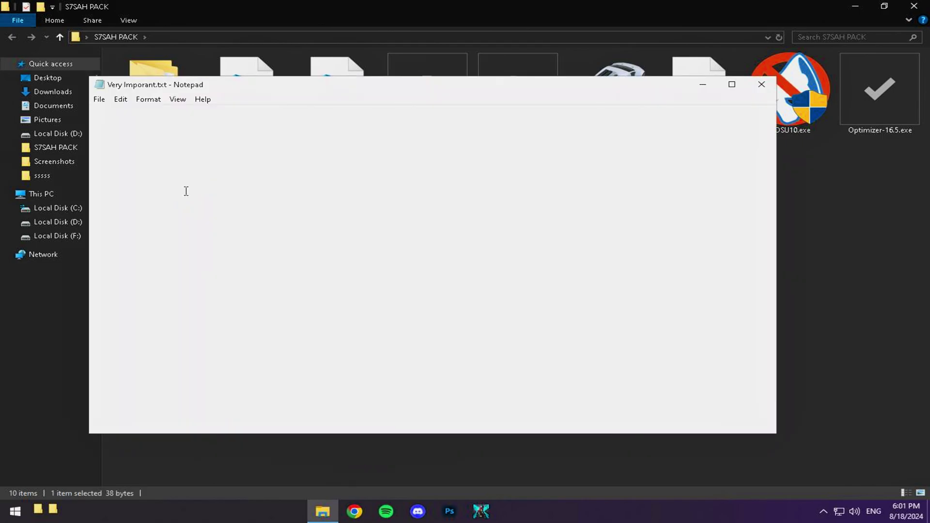
key("ctrl+a")
key("super+c")
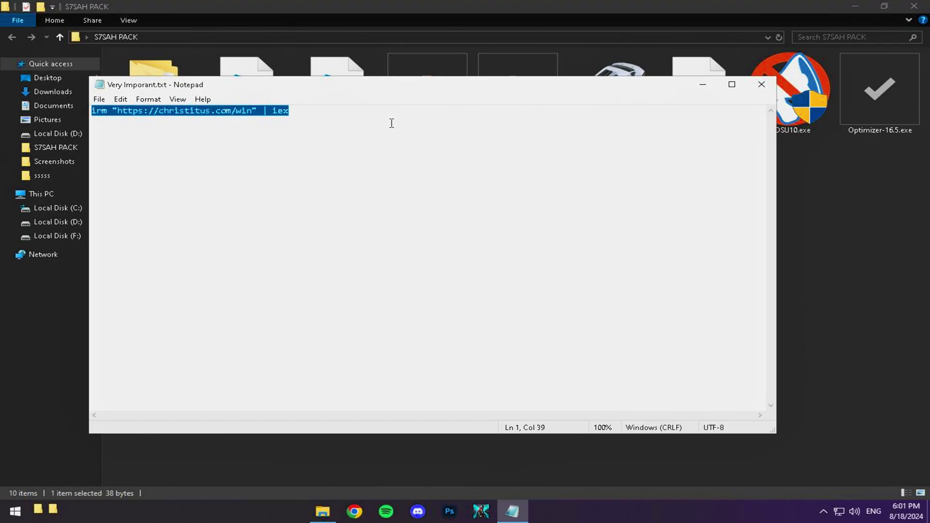
left_click(762, 84)
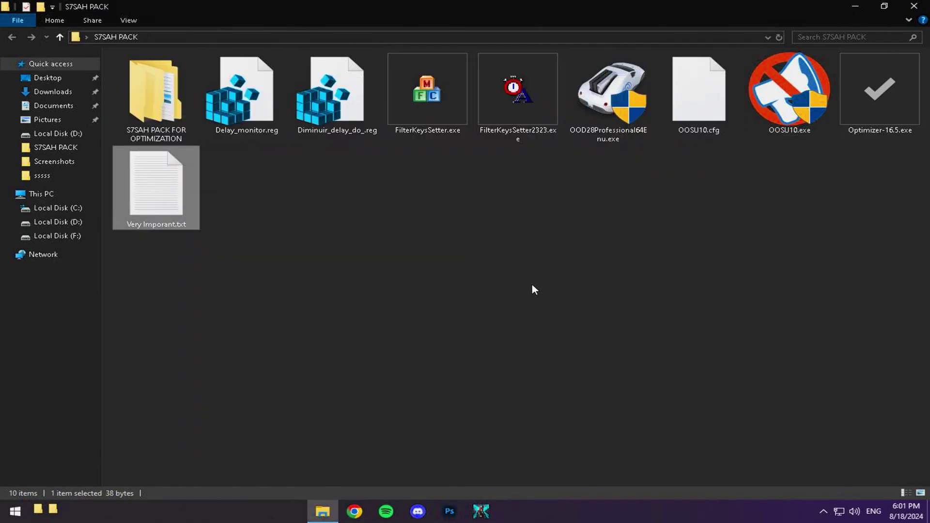
Step: Run the pasted christitus.com/win command in an administrator Windows PowerShell
key("super")
type("power")
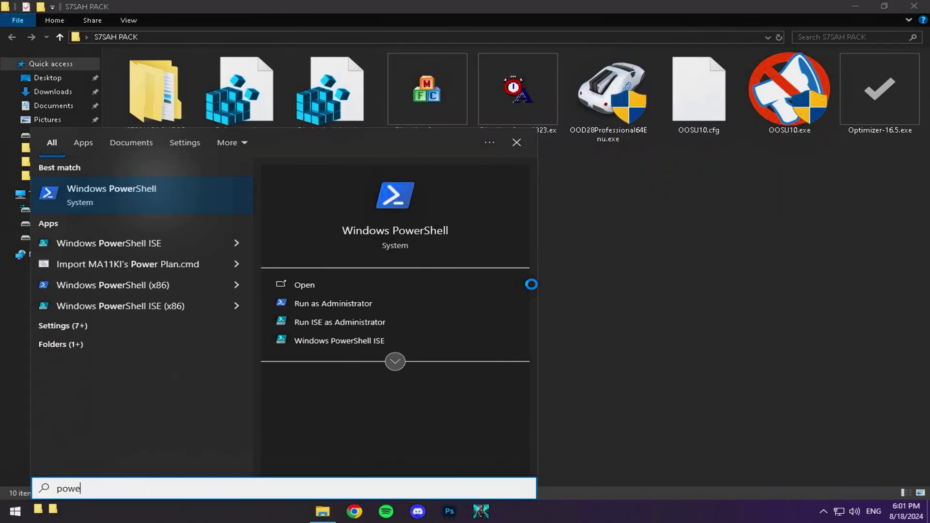
left_click(364, 302)
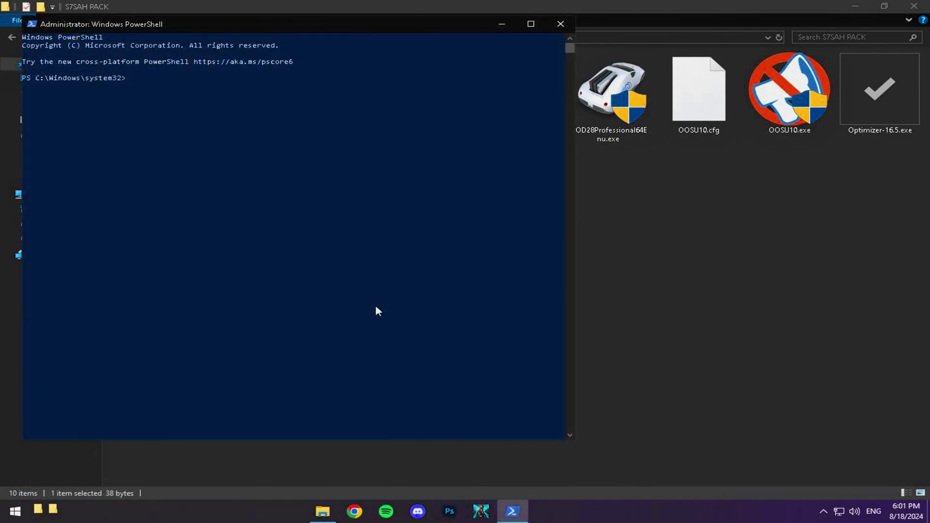
right_click(378, 310)
key("Return")
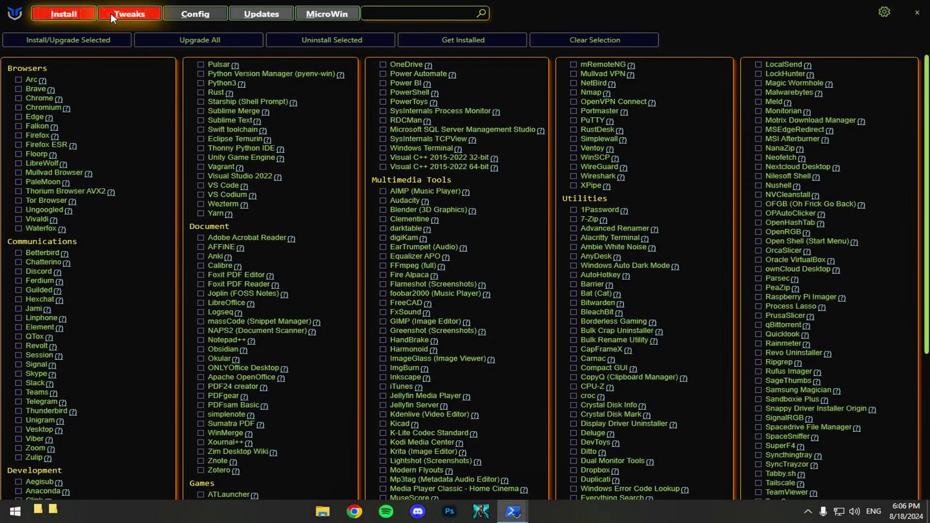
Step: On the Tweaks tab, tick Disable Telemetry after checking the reference screenshot
left_click(113, 18)
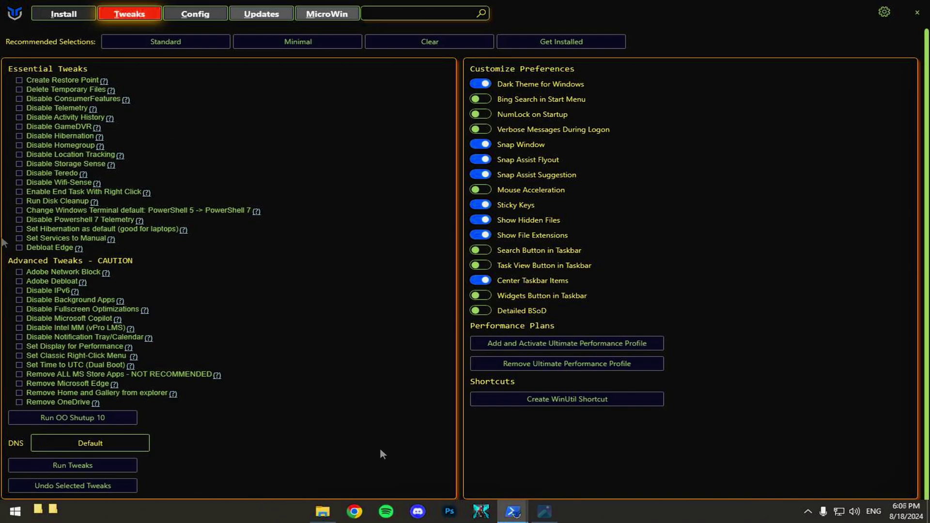
left_click(18, 107)
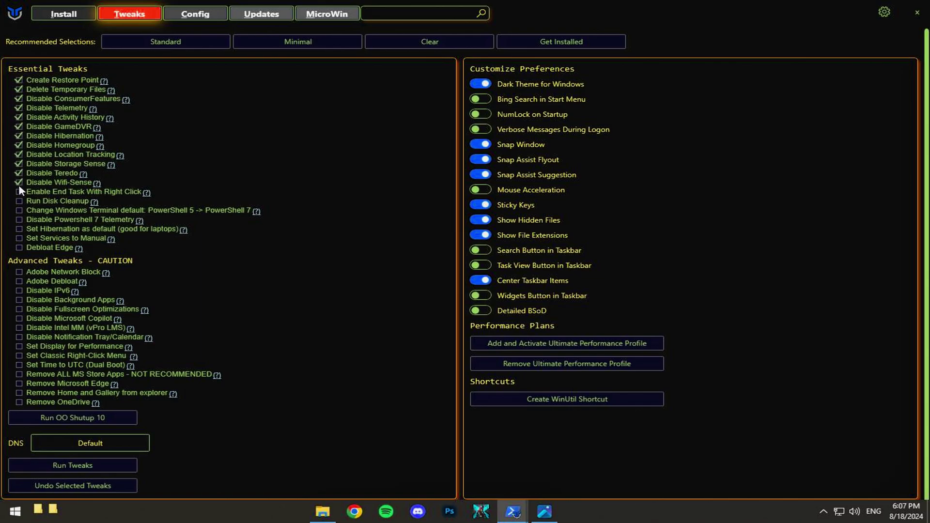
key("alt+Tab")
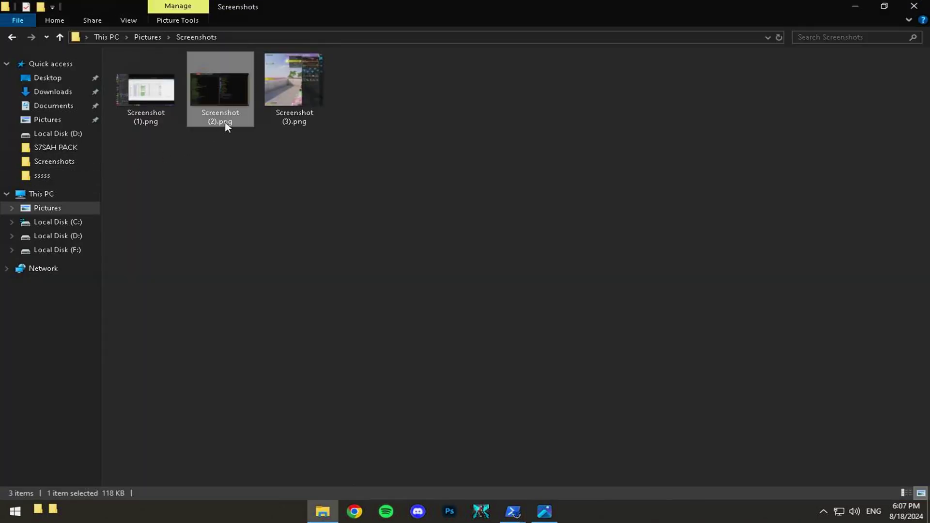
key("alt+Tab")
key("Tab")
key("alt+Tab")
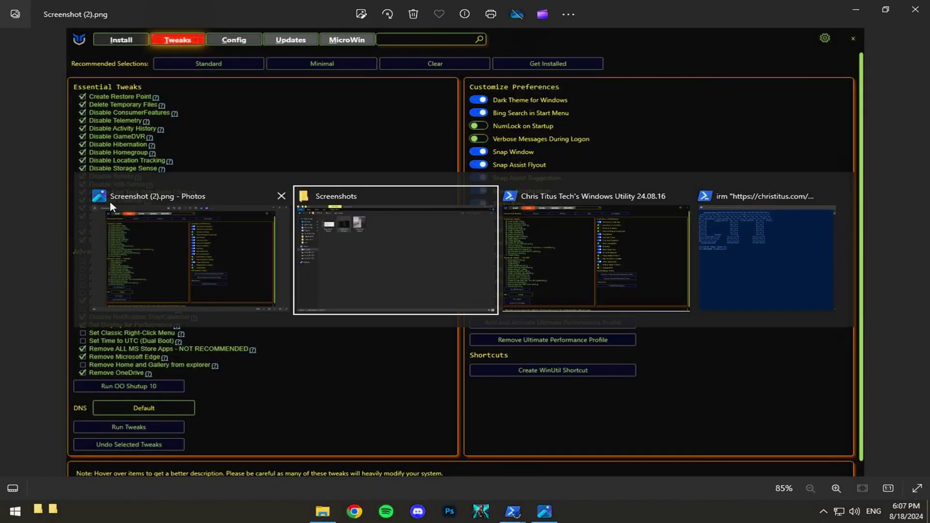
key("Tab")
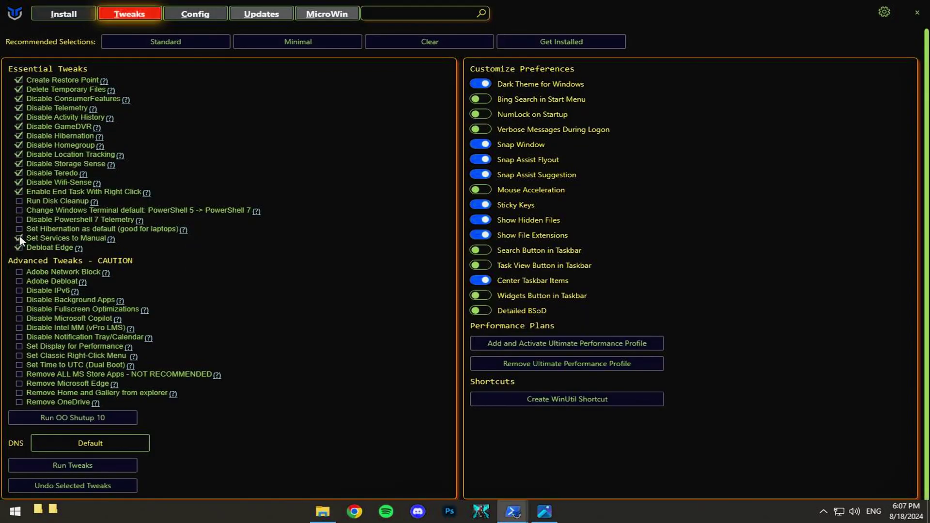
Step: Tick Disable Powershell 7 Telemetry, the Windows Terminal default change and Run Disk Cleanup
mouse_move(56, 235)
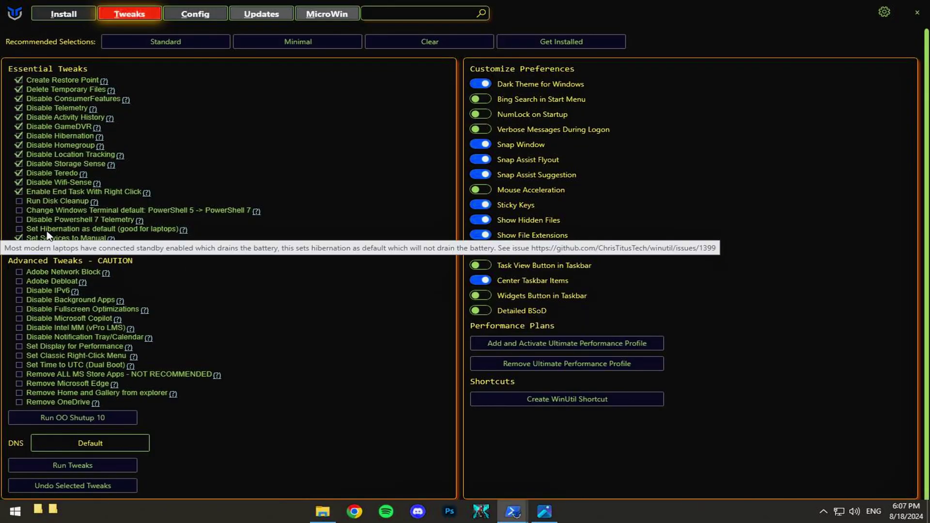
left_click(24, 221)
left_click(24, 211)
left_click(28, 202)
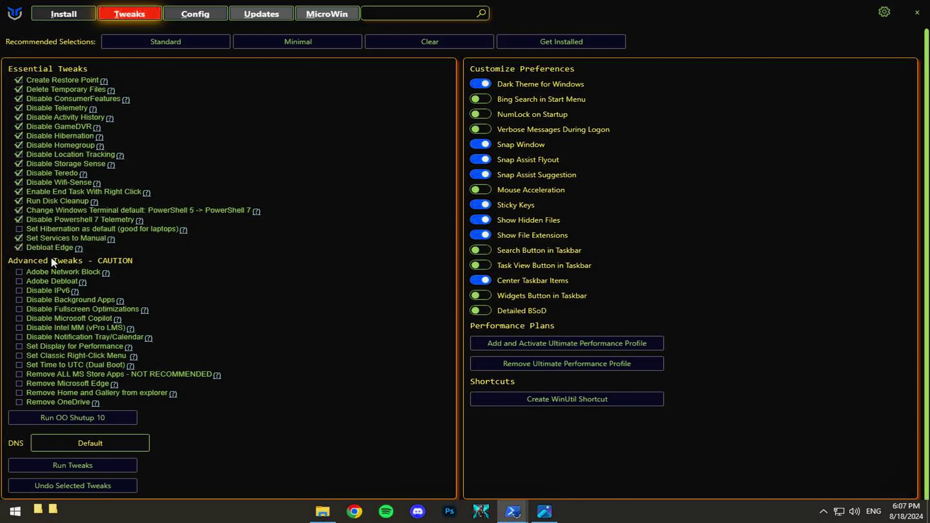
key("alt+Tab")
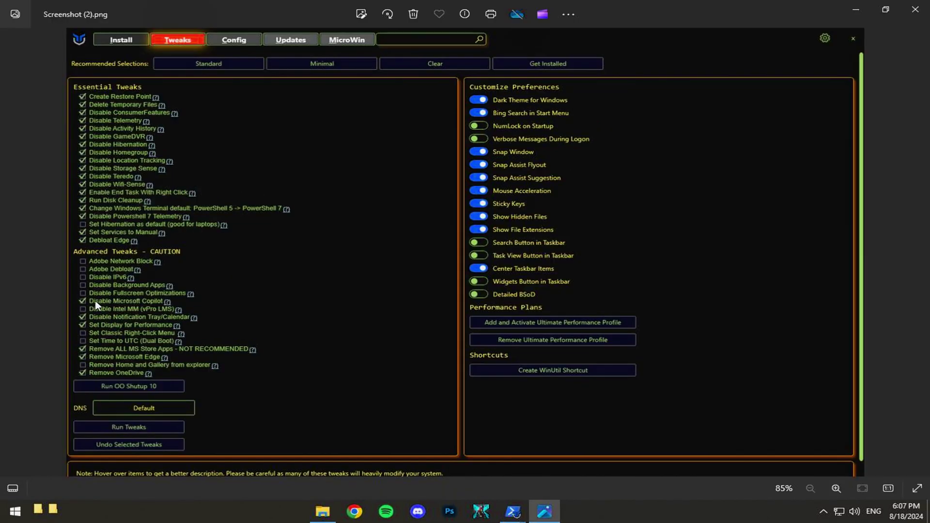
key("alt+Tab")
Step: Tick Remove OneDrive and verify the selections against the reference screenshot
left_click(18, 402)
key("alt+Tab")
key("alt+Tab")
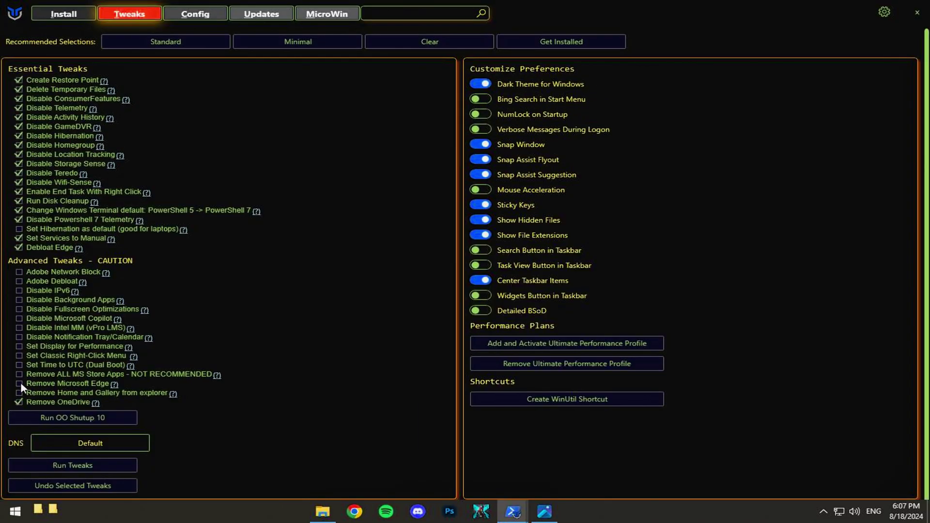
key("alt+Tab")
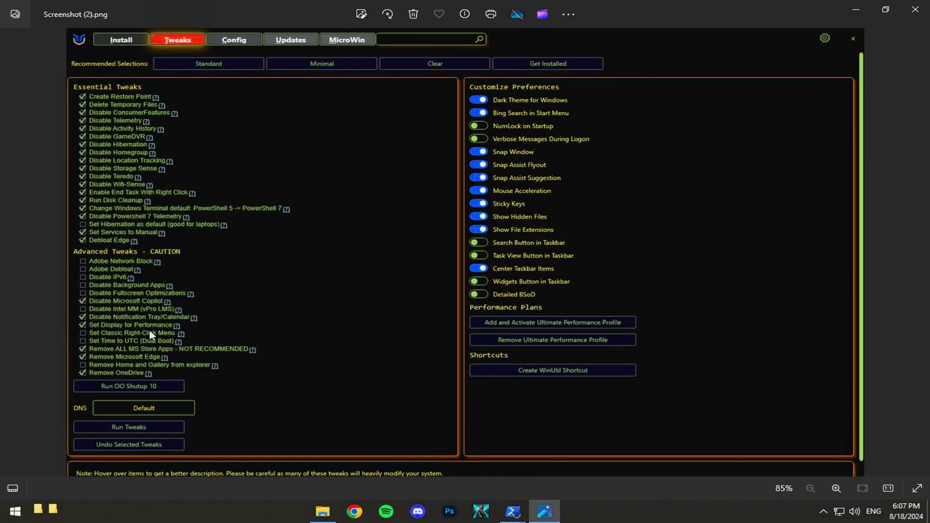
key("alt+Tab")
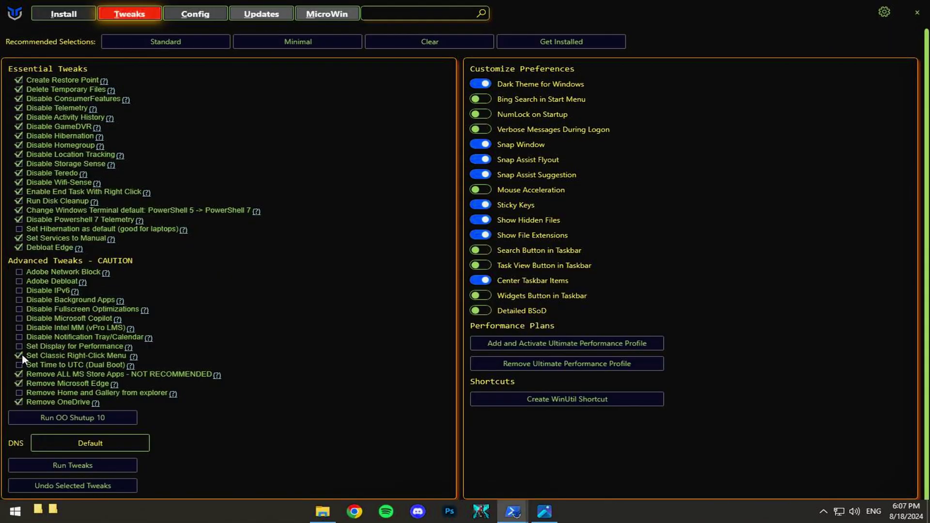
key("alt+Tab")
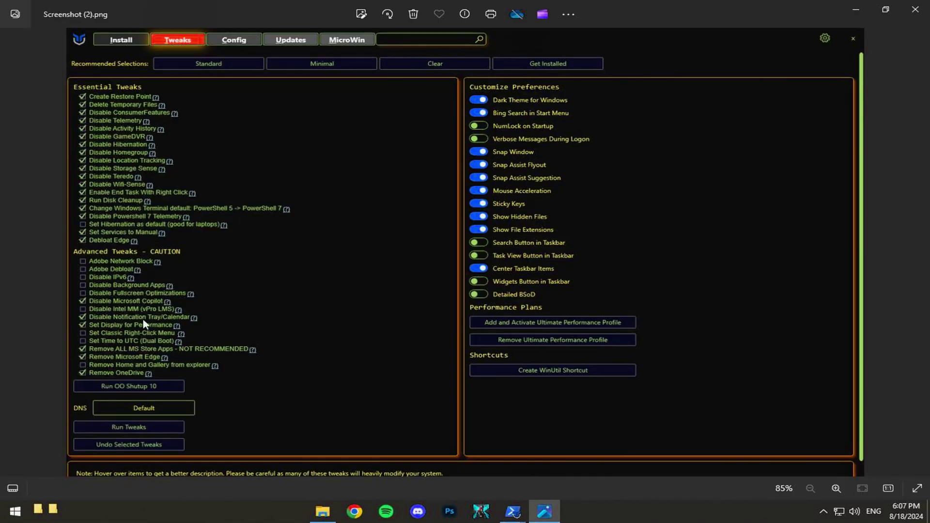
key("alt+Tab")
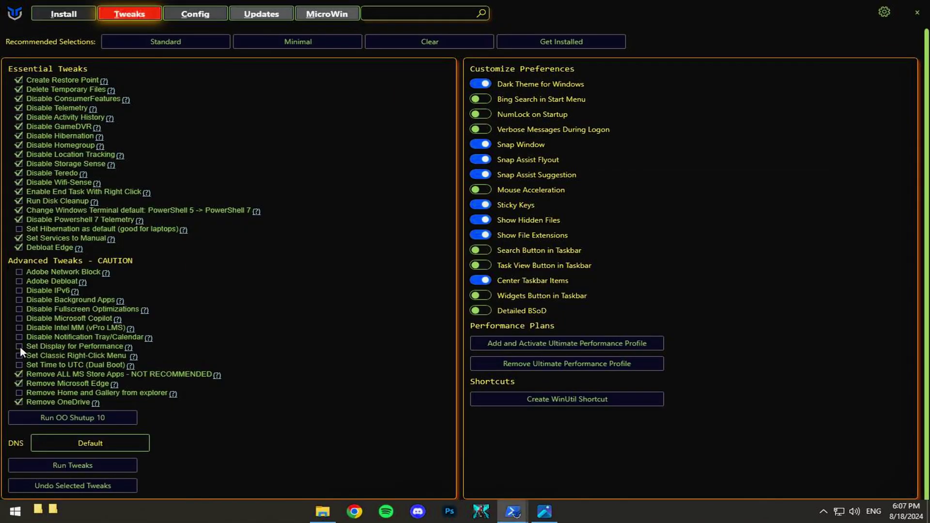
key("alt+Tab")
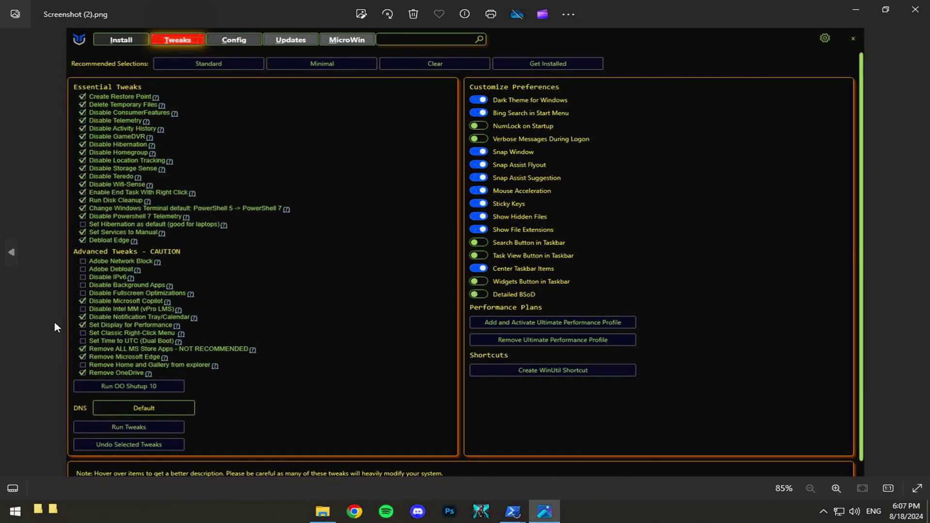
key("alt+Tab")
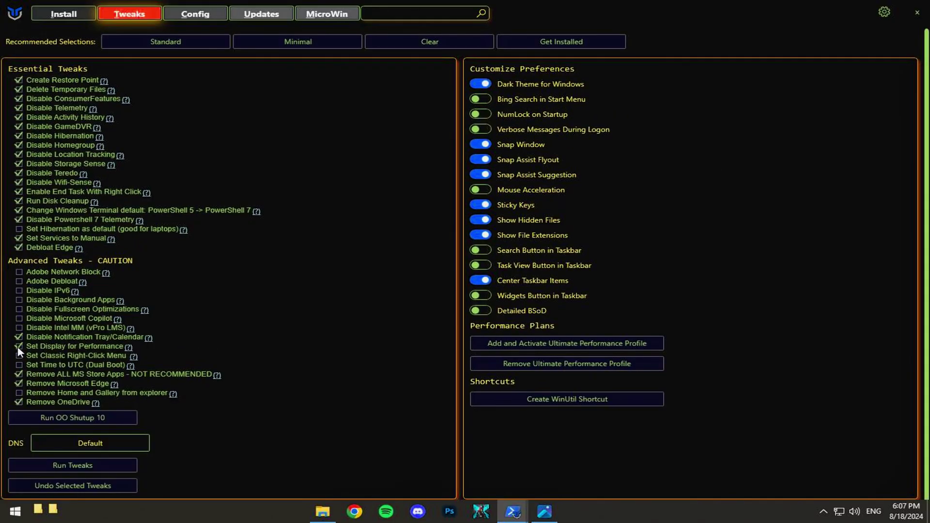
key("alt+Tab")
key("alt+Tab")
key("alt+Tab")
key("alt+Tab")
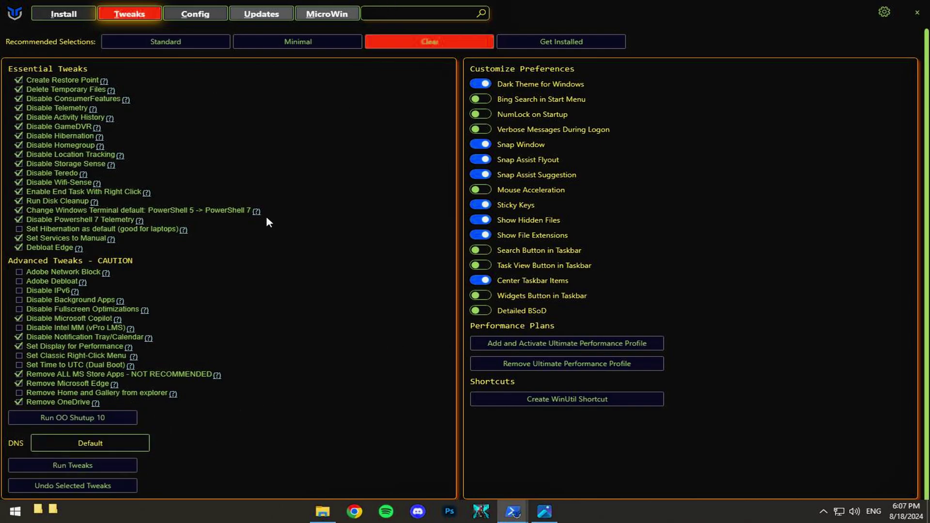
Step: Launch O&O ShutUp10 from WinUtil, then open and dismiss its bulk Actions menu
left_click(95, 465)
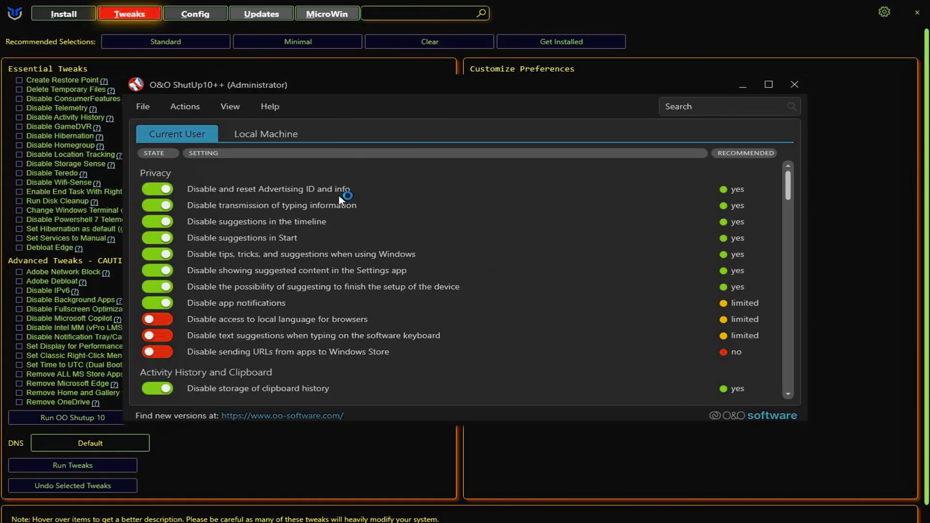
left_click(184, 106)
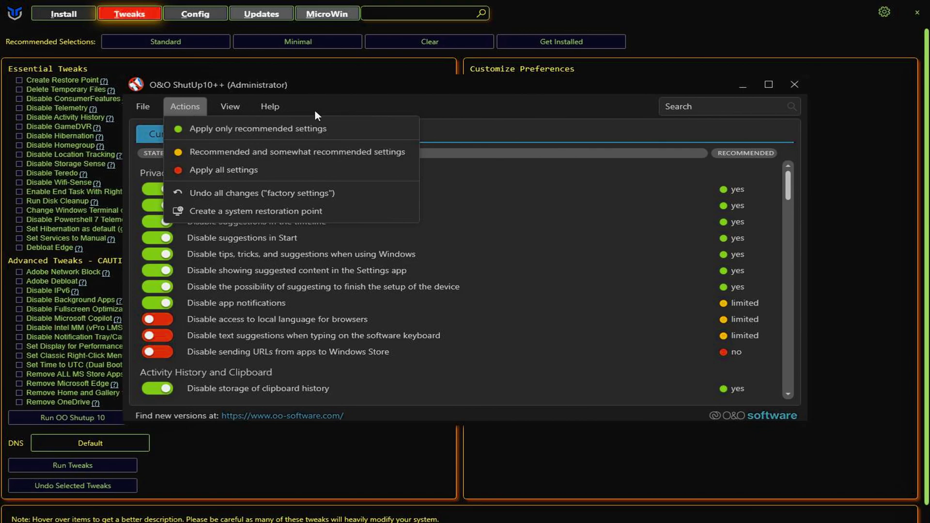
left_click(520, 131)
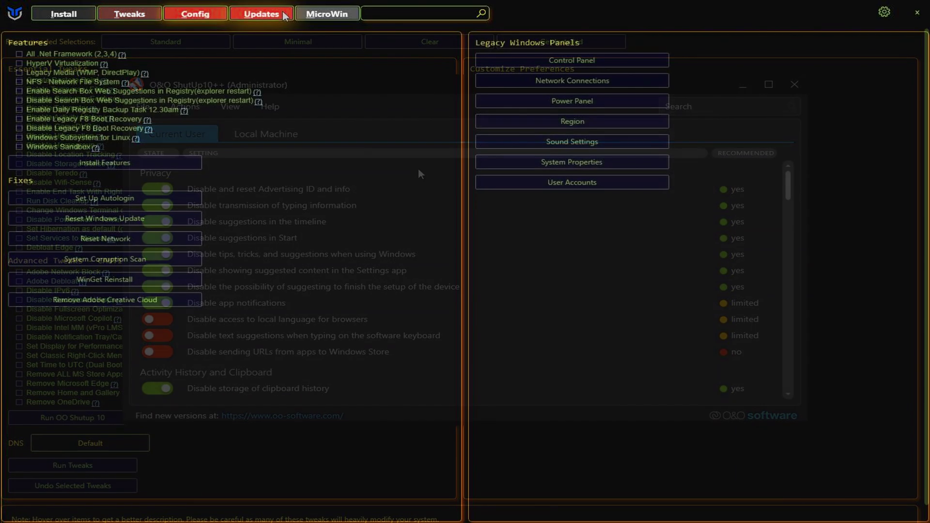
Step: View the Updates tab, close WinUtil and its PowerShell console, then refresh the desktop
left_click(262, 13)
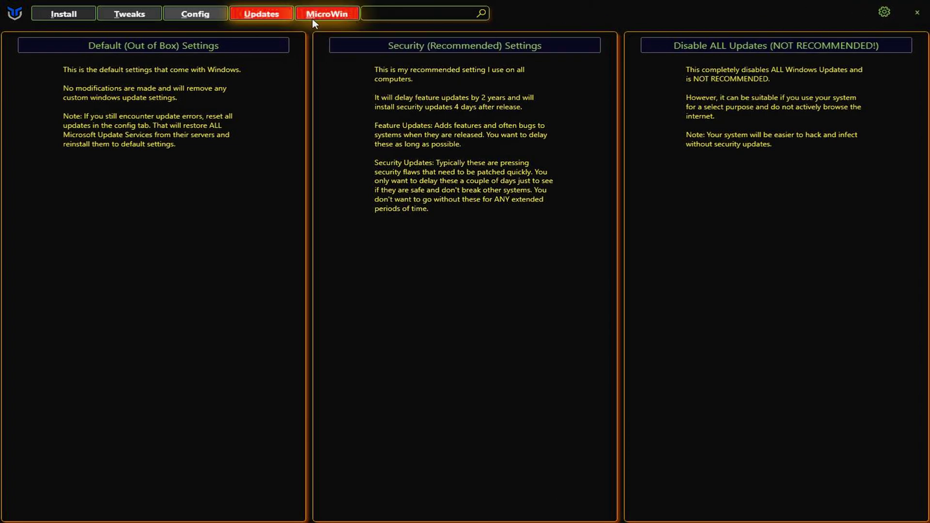
left_click(921, 14)
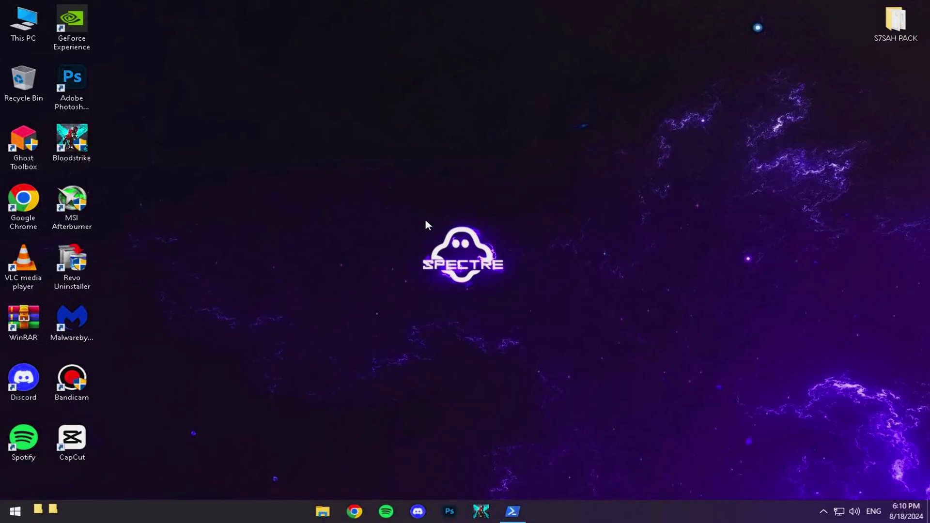
left_click(677, 103)
right_click(452, 141)
left_click(403, 176)
Step: Set the keyboard repeat delay to Short in Keyboard Properties and apply it
key("super")
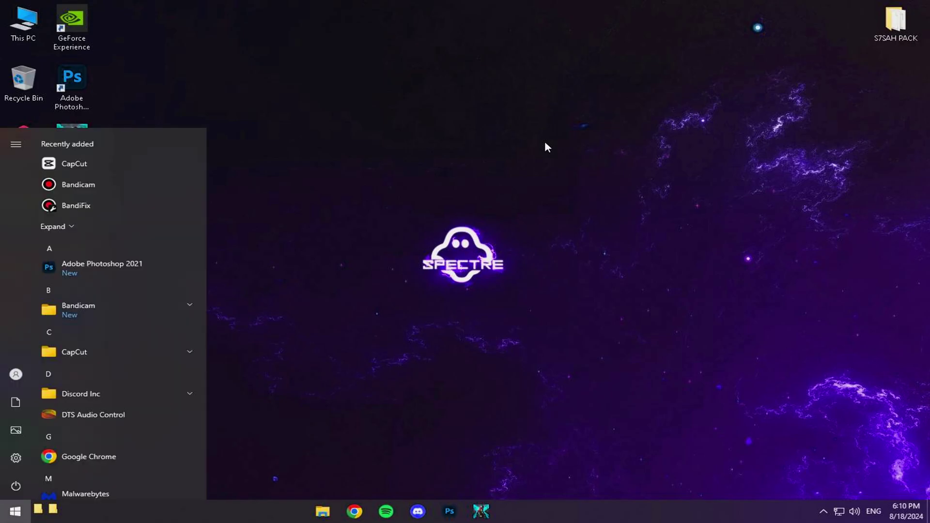
type("ke")
key("Return")
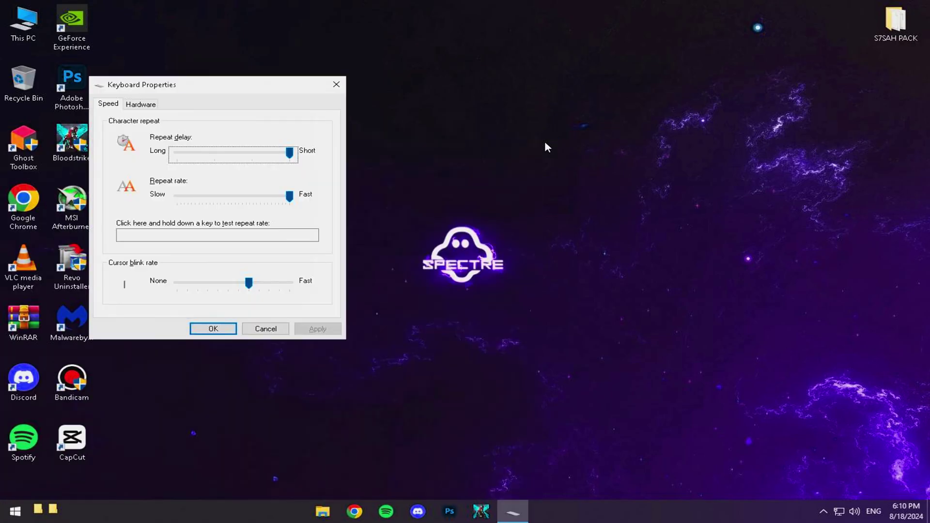
left_click(247, 154)
left_click(290, 154)
left_click(290, 154)
left_click(319, 330)
Step: Turn on Enhance pointer precision in the mouse Pointer Options
key("Return")
key("super")
type("mouse")
left_click(392, 282)
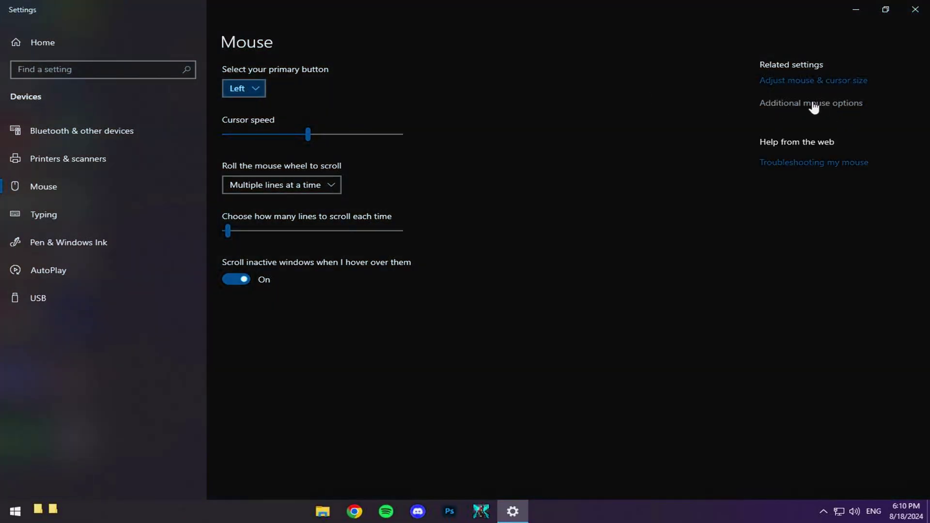
left_click(813, 105)
left_click(200, 120)
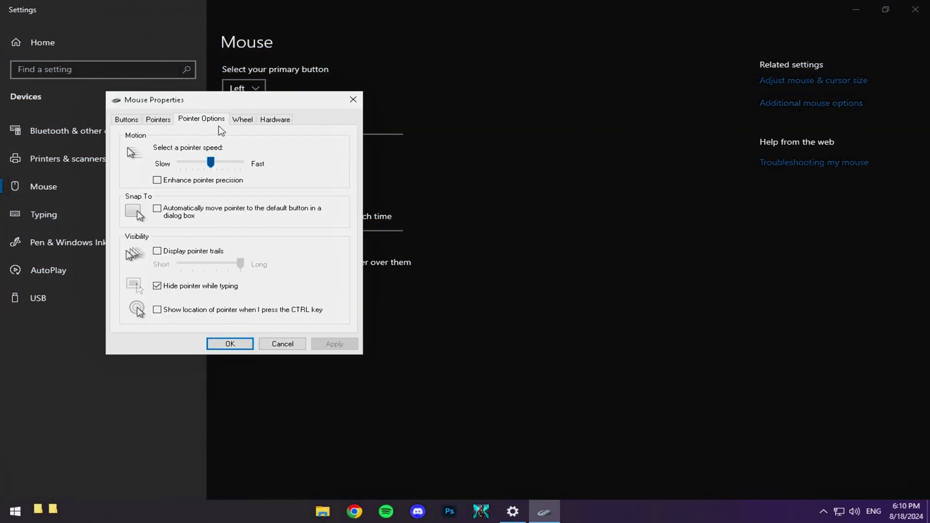
left_click(157, 179)
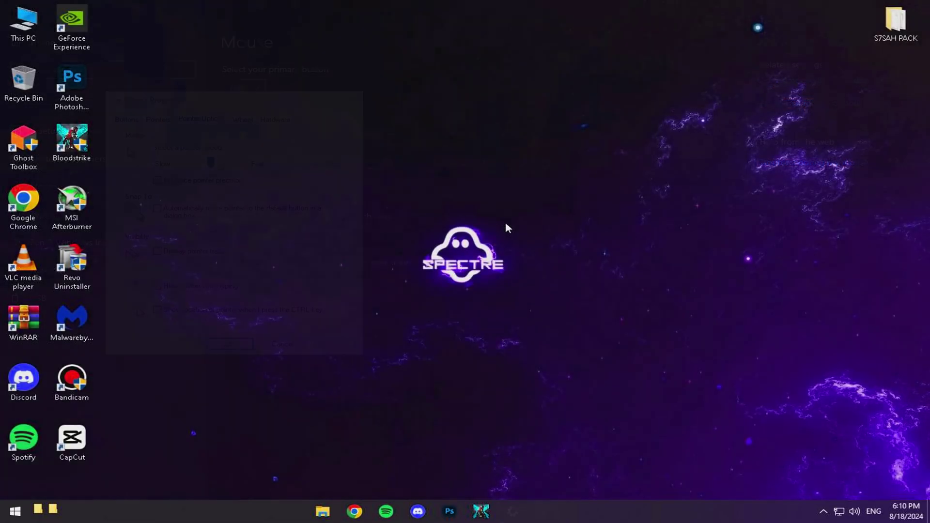
right_click(505, 222)
Step: Browse the 1 - CPU Optimization and 2 - Blood Strike Priority folders of S7SAH PACK FOR OPTIMIZATION
left_click(424, 257)
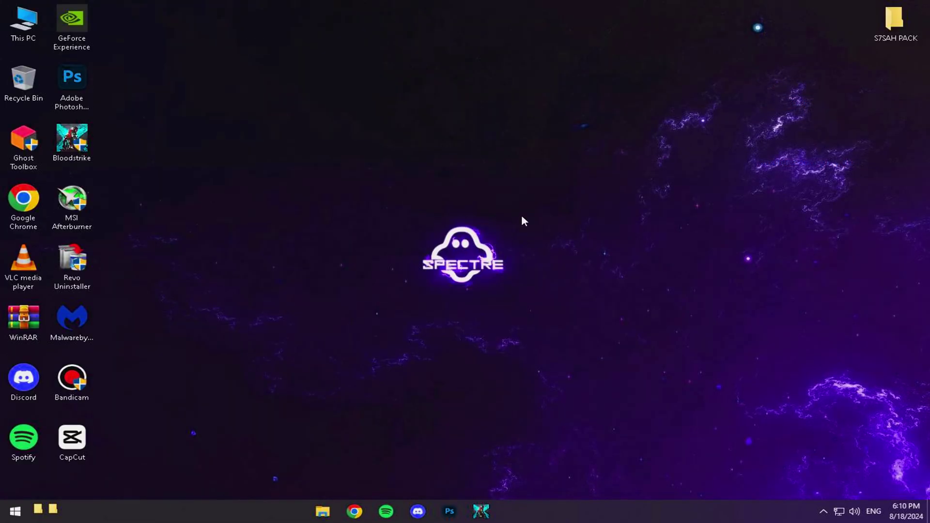
double_click(894, 22)
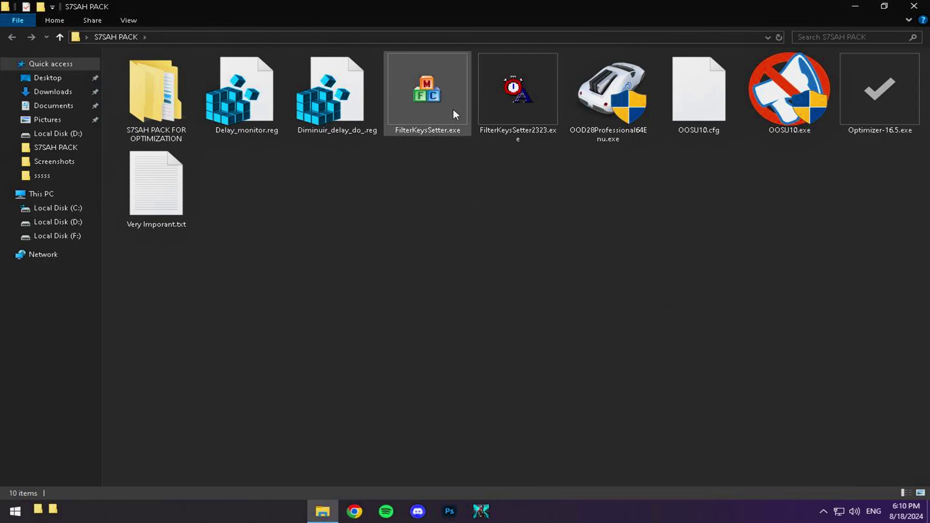
double_click(172, 98)
double_click(173, 110)
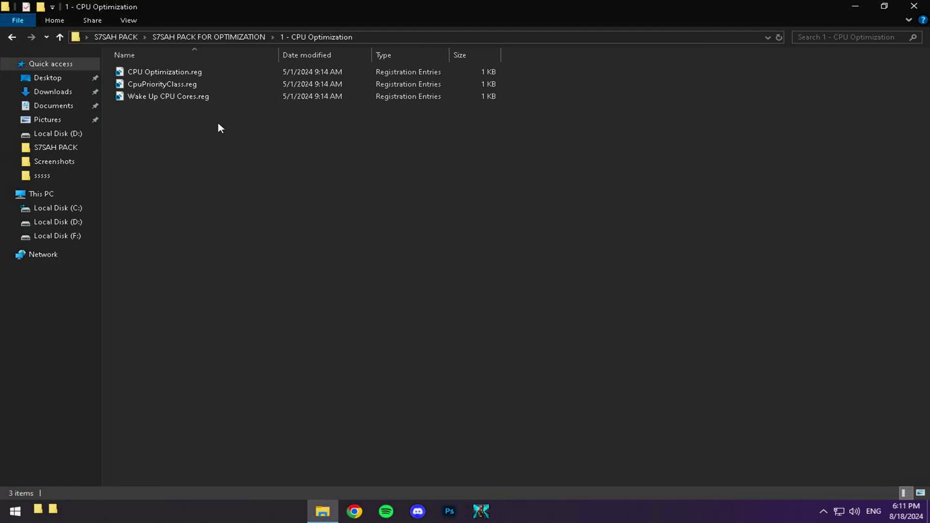
key("alt+Left")
double_click(263, 86)
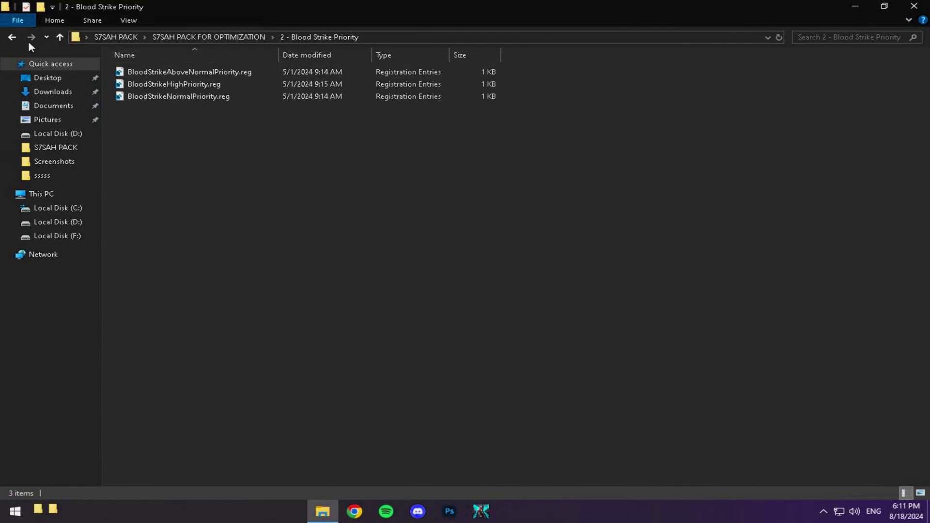
key("alt+Left")
Step: Launch the Power Plans shortcut in 3 - Power Plan Settings and show the additional plans
double_click(342, 107)
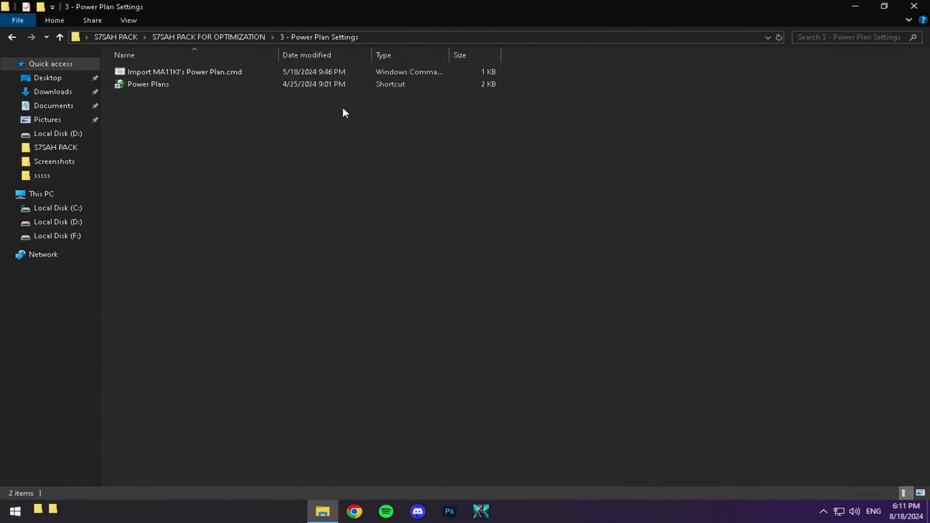
left_click(173, 84)
double_click(173, 85)
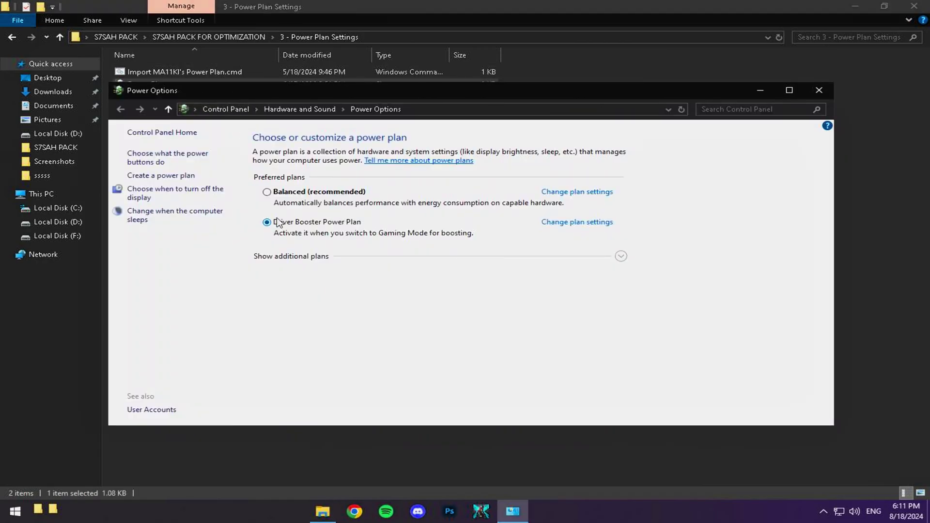
left_click(618, 257)
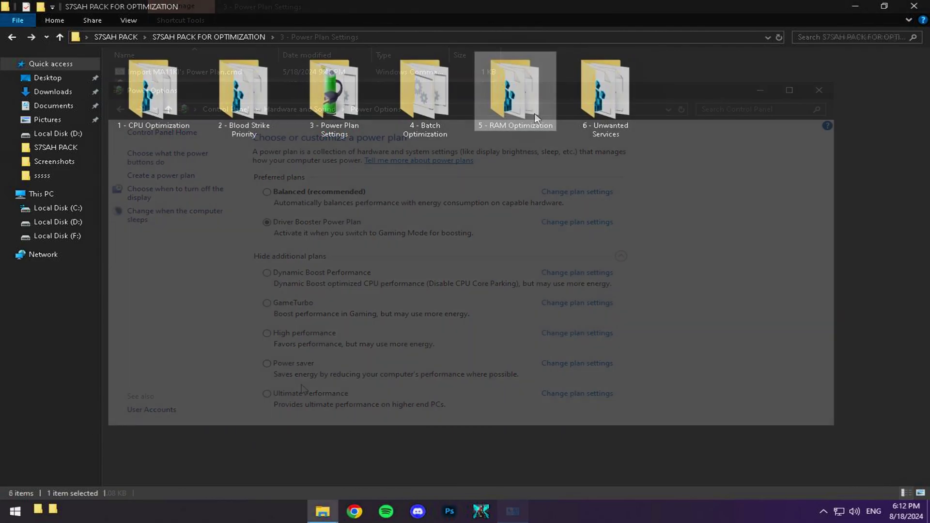
Step: Look through the 5 - RAM Optimization, 6 - Unwanted Services and #Revert Folder contents
double_click(536, 117)
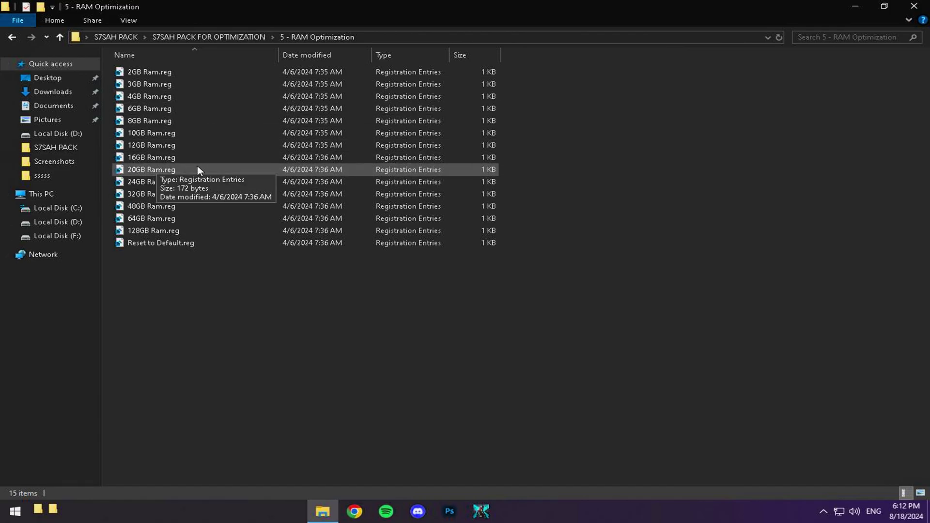
left_click(11, 37)
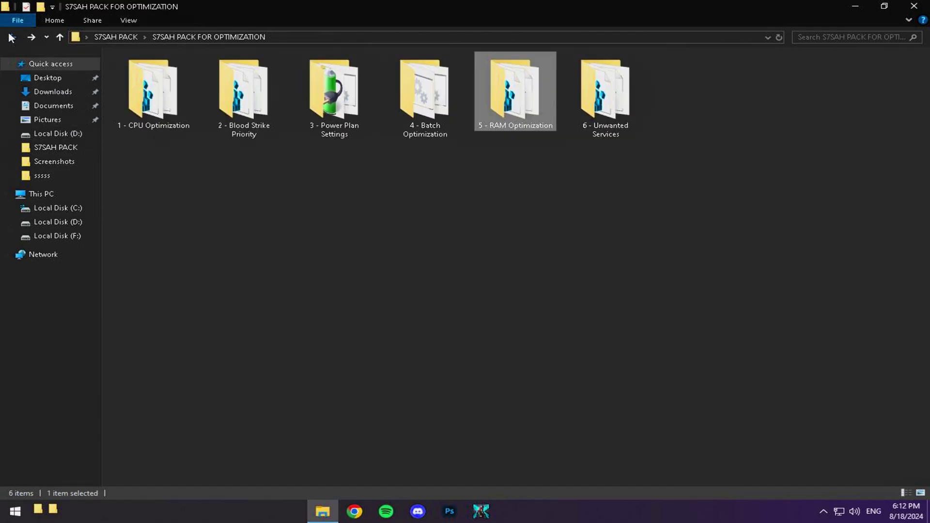
double_click(595, 119)
left_click_drag(669, 145, 119, 50)
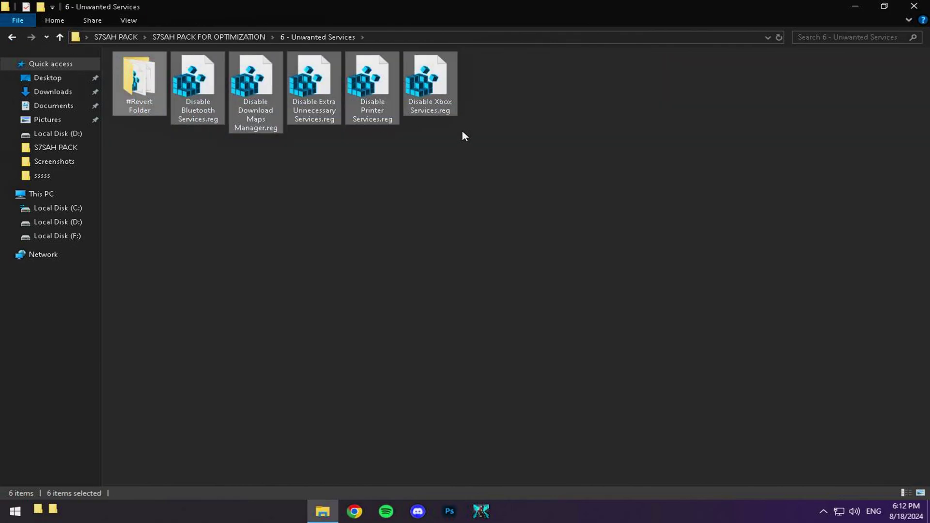
left_click(494, 133)
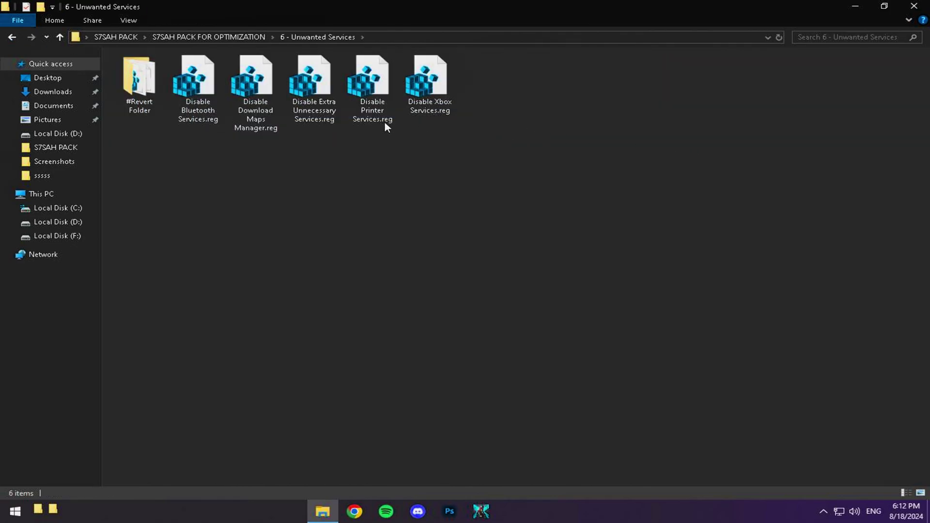
double_click(151, 85)
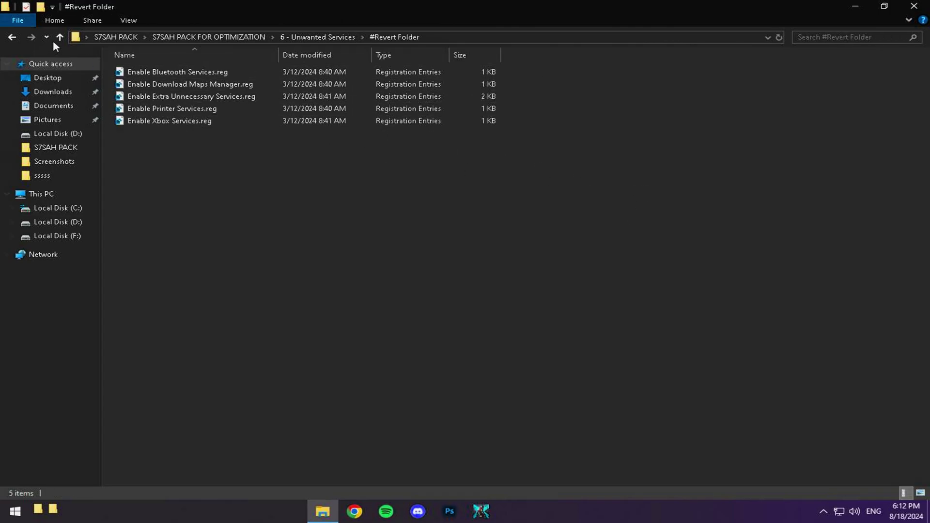
left_click(11, 37)
left_click_drag(368, 112, 179, 58)
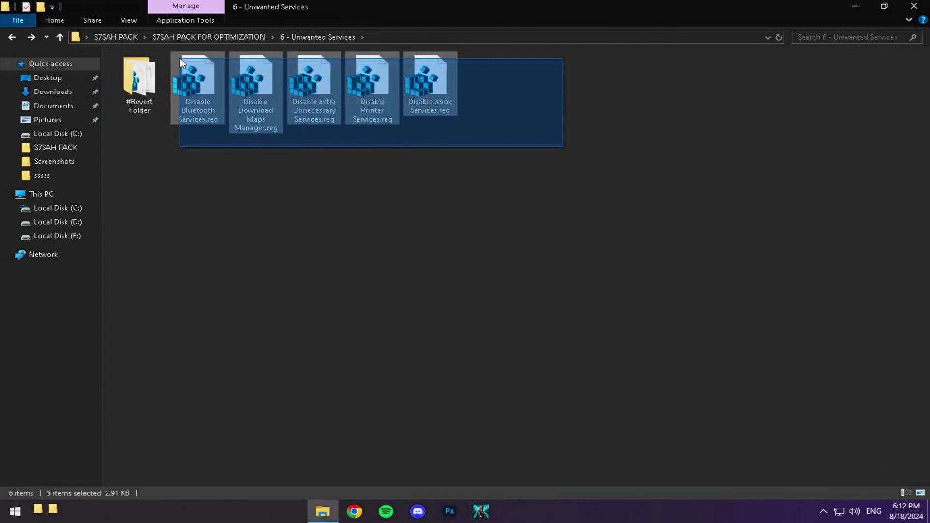
Step: Return to the S7SAH PACK folder and refresh its view
left_click(12, 37)
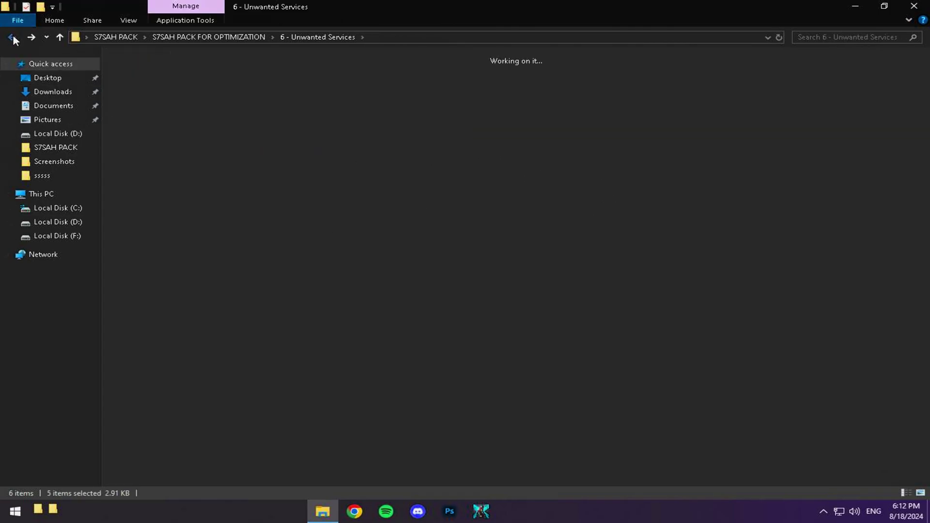
left_click(11, 38)
left_click(533, 214)
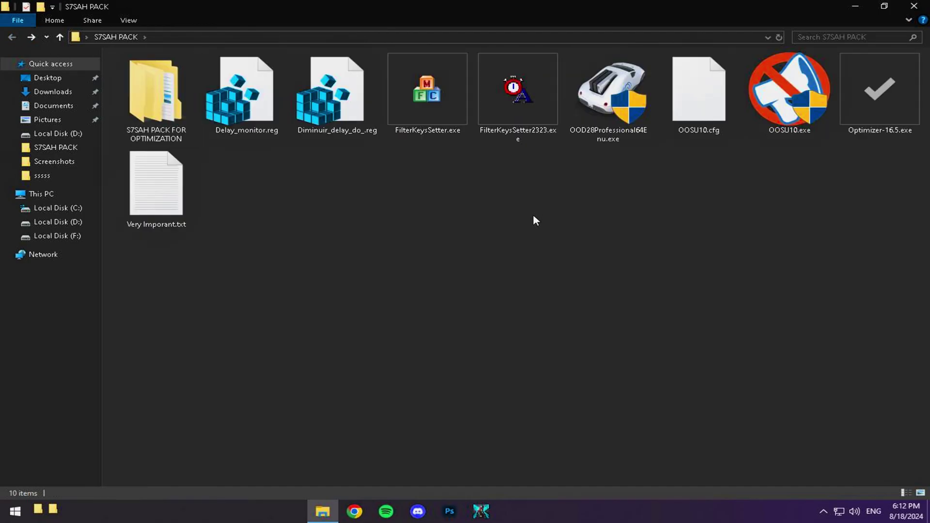
right_click(533, 214)
left_click(423, 261)
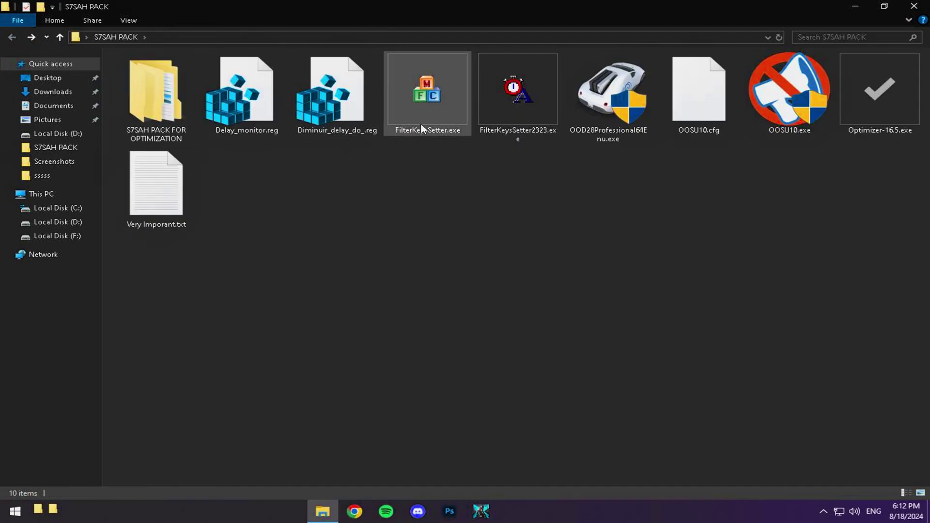
Step: In FilterKeys Setter, enter 0 ms ignore time, 130 ms repeat delay and 11 ms repeat rate
mouse_move(534, 123)
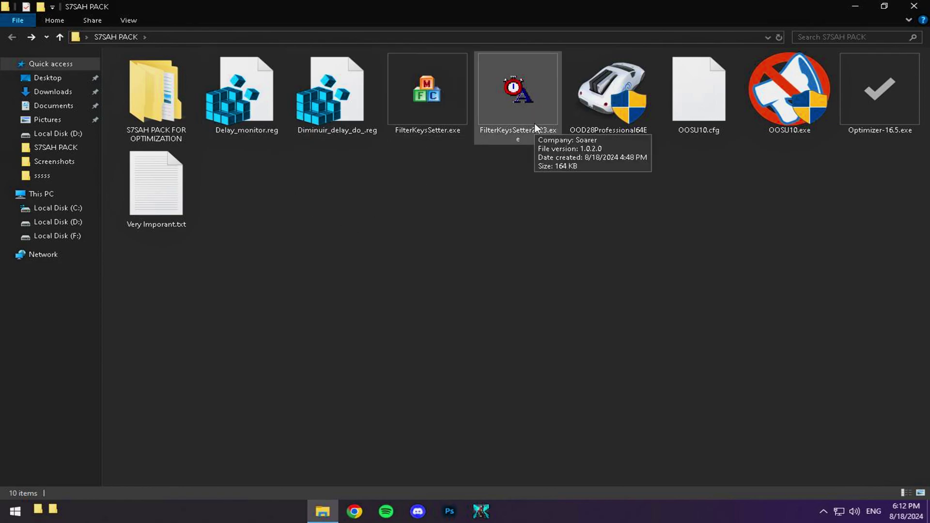
double_click(521, 106)
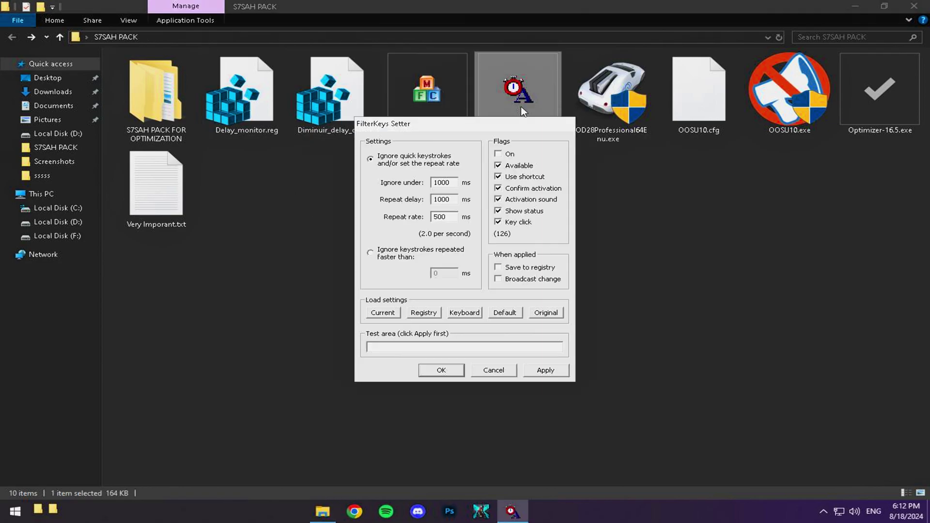
double_click(452, 182)
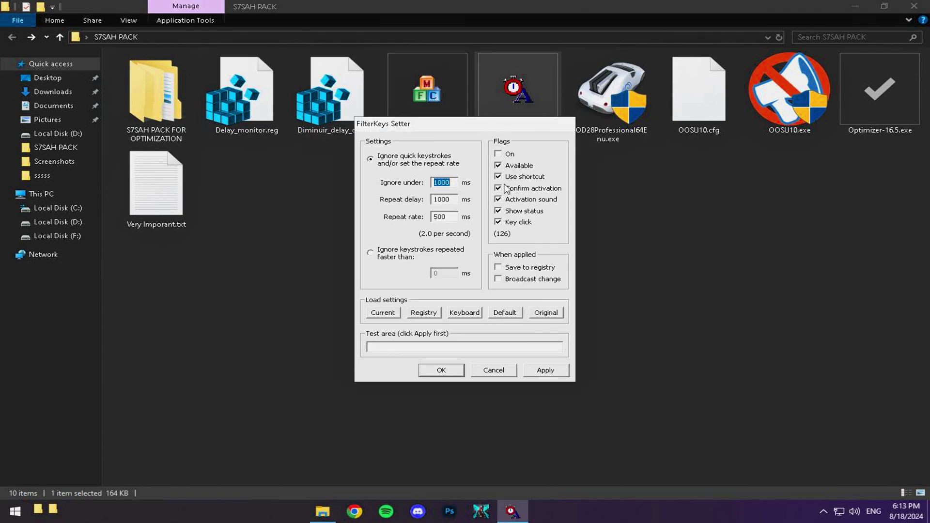
type("0")
key("Tab")
type("130")
key("Tab")
key("BackSpace")
type("13")
key("BackSpace")
type("1")
key("BackSpace")
key("BackSpace")
type("9")
key("BackSpace")
type("11")
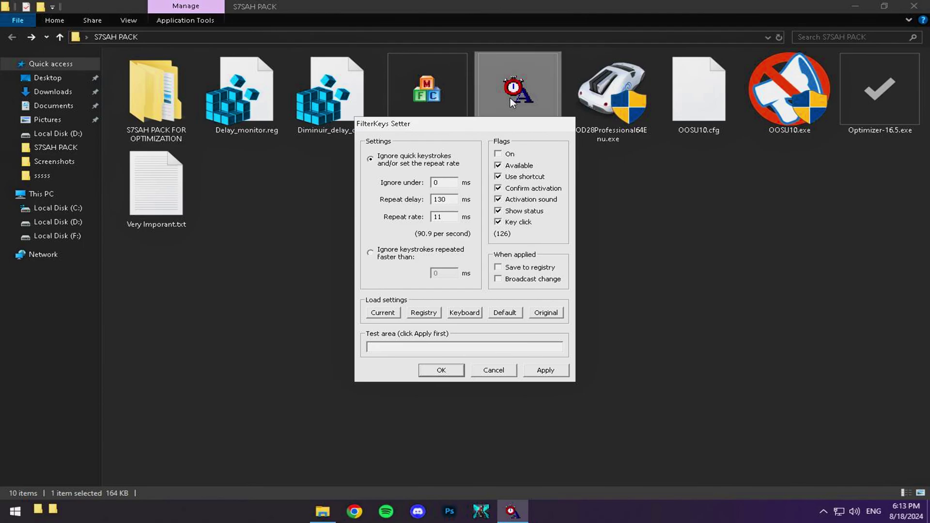
Step: Disable key clicks, switch FilterKeys on, test typing, then close the dialog
left_click(499, 222)
left_click(498, 154)
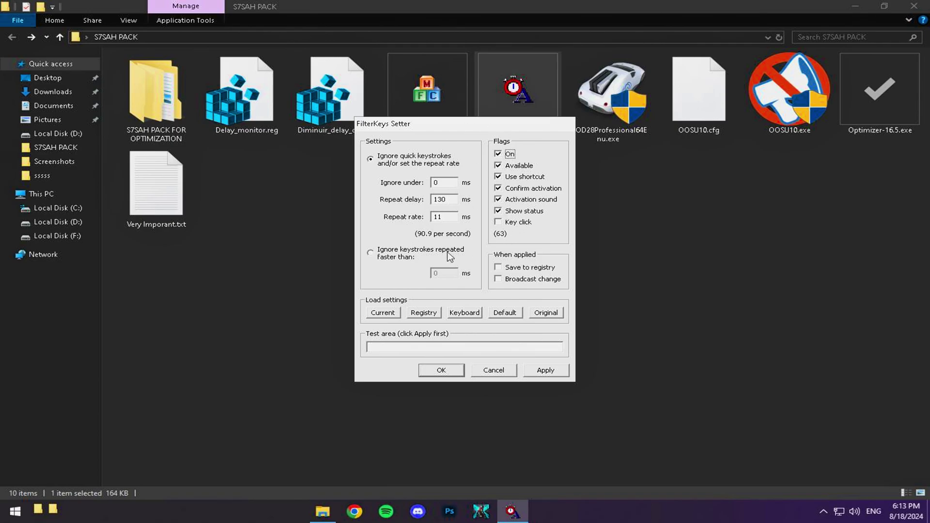
left_click(429, 346)
type("a")
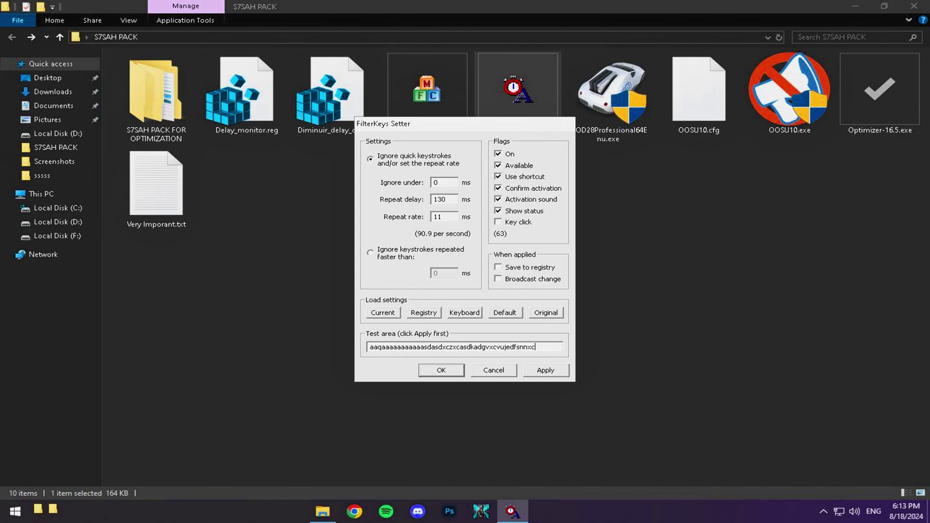
type("xmuc")
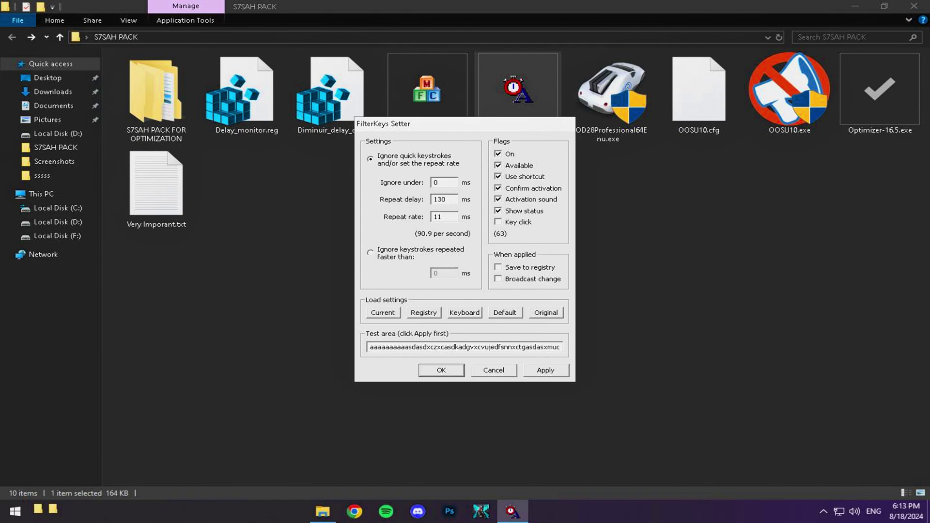
double_click(480, 347)
key("BackSpace")
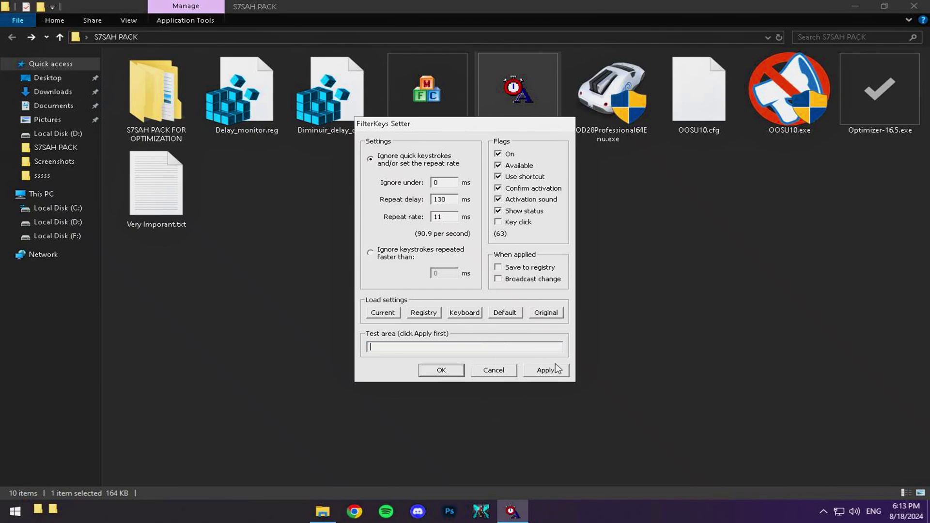
left_click(494, 371)
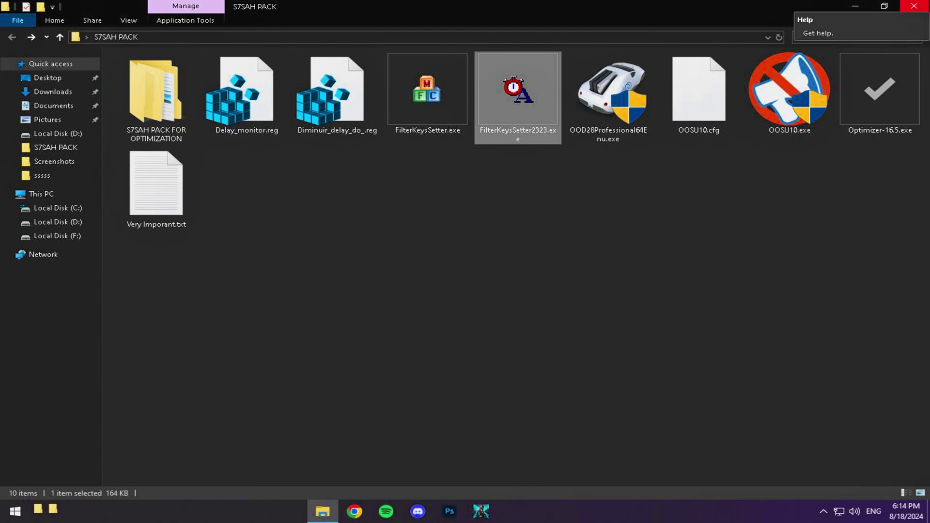
Step: Permanently delete everything in the Windows Temp folder, granting administrator permission
left_click(914, 6)
right_click(251, 159)
key("super+r")
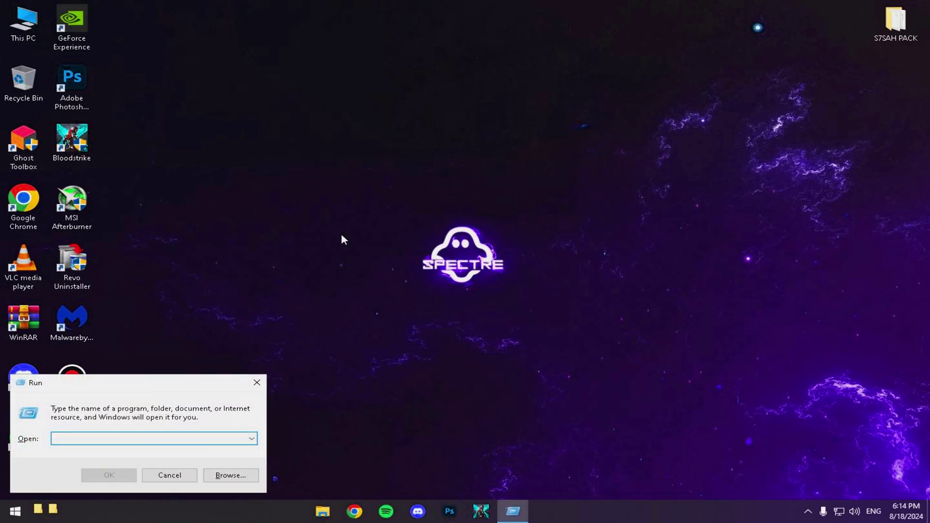
type("tem")
key("Down")
key("Return")
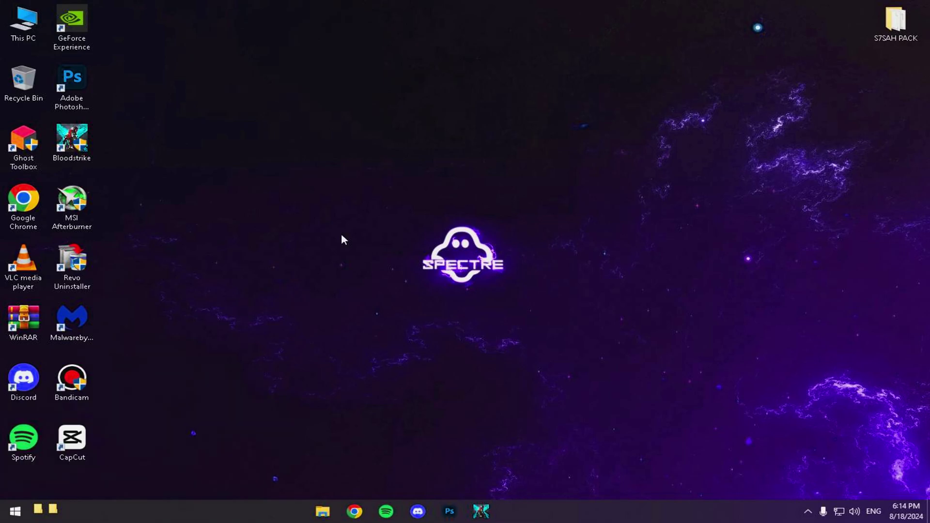
key("shift+Delete")
key("Return")
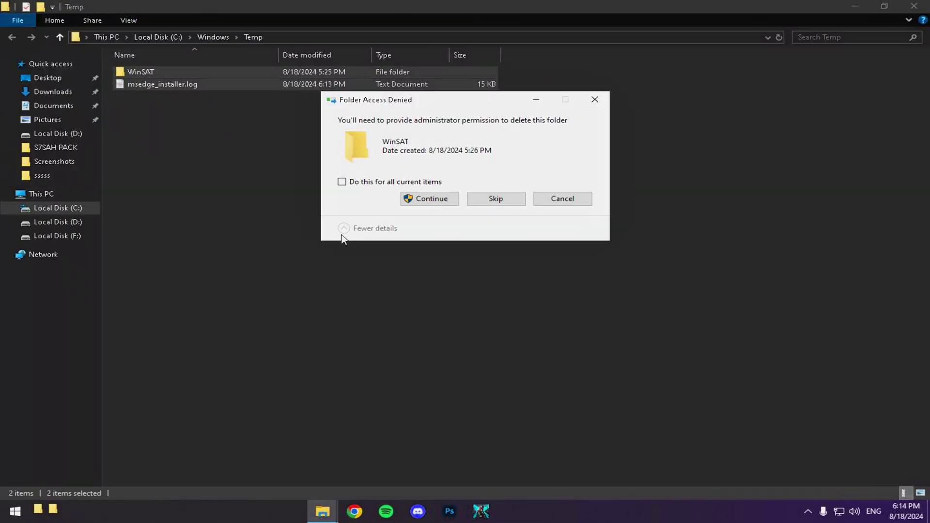
left_click(410, 198)
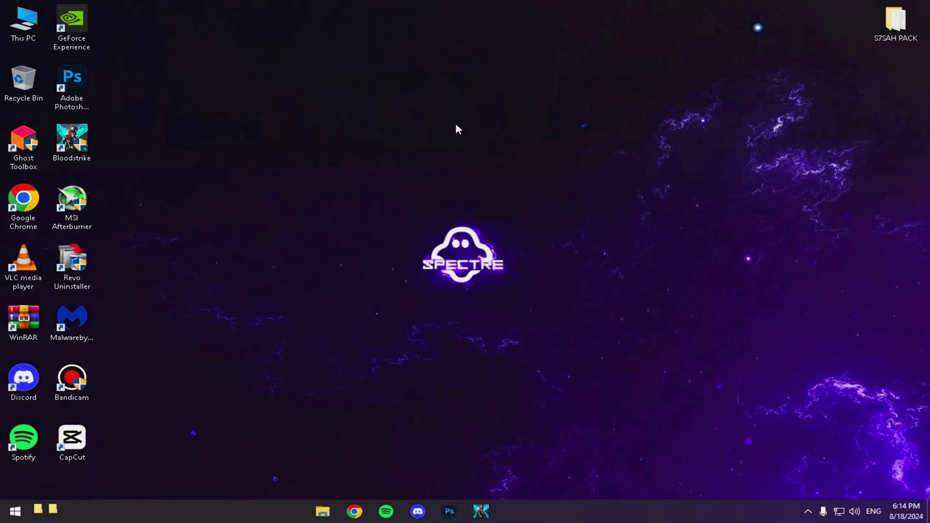
Step: Permanently delete the 22 items in the user's %temp% folder, then open This PC
key("super+r")
type("%")
key("Down")
key("Return")
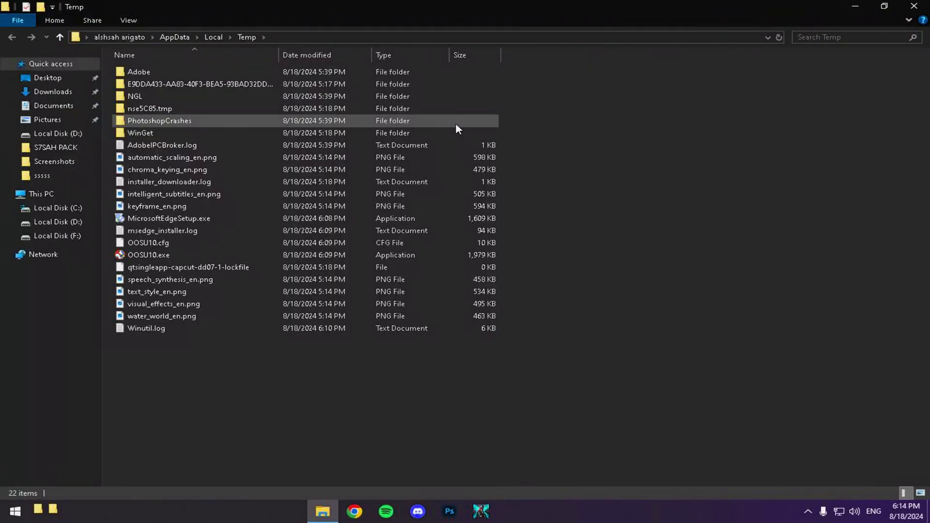
key("ctrl+a")
key("shift+Delete")
key("Return")
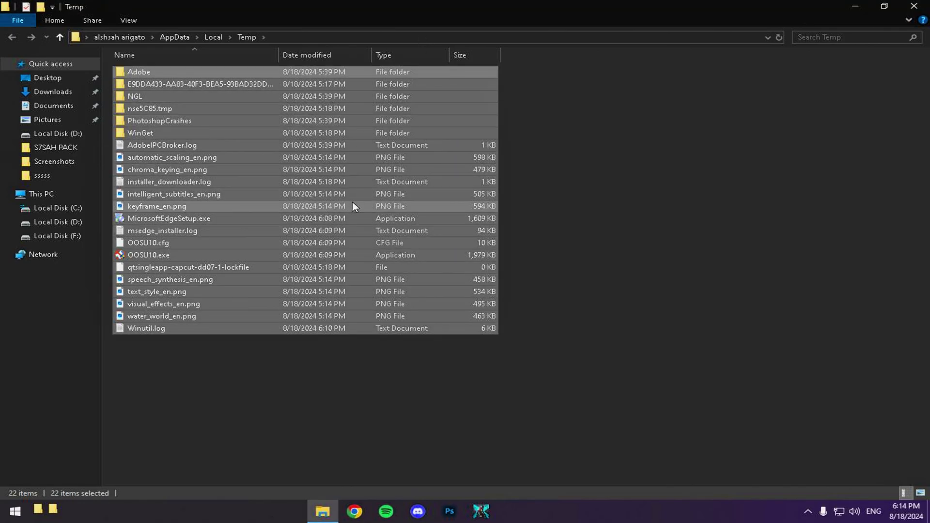
left_click(914, 6)
double_click(23, 23)
Step: Run Disk Cleanup on drive C, ticking DirectX Shader Cache, Delivery Optimization, Recycle Bin and Temporary files
right_click(218, 82)
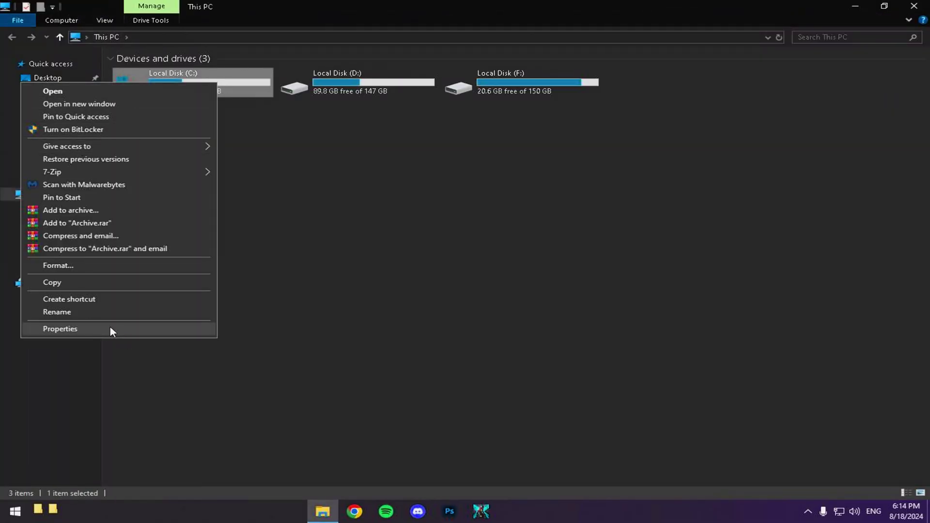
left_click(84, 322)
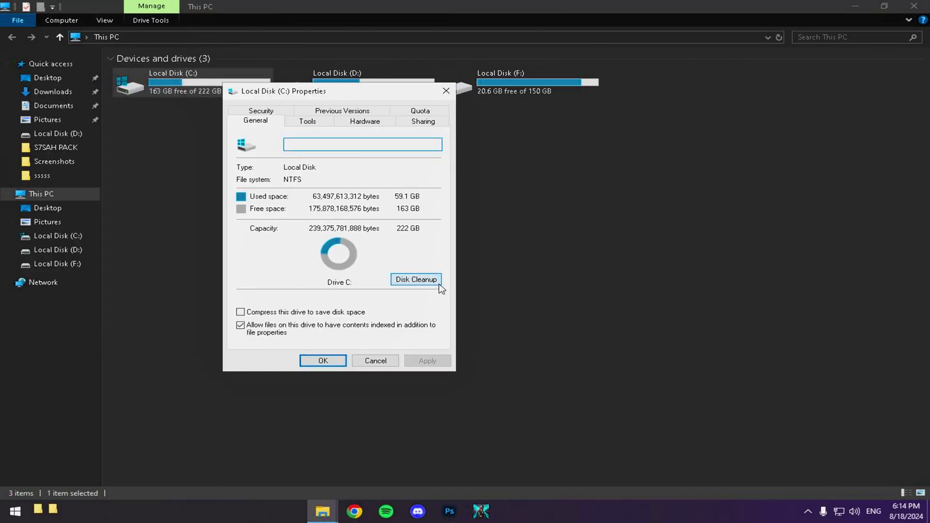
left_click(428, 282)
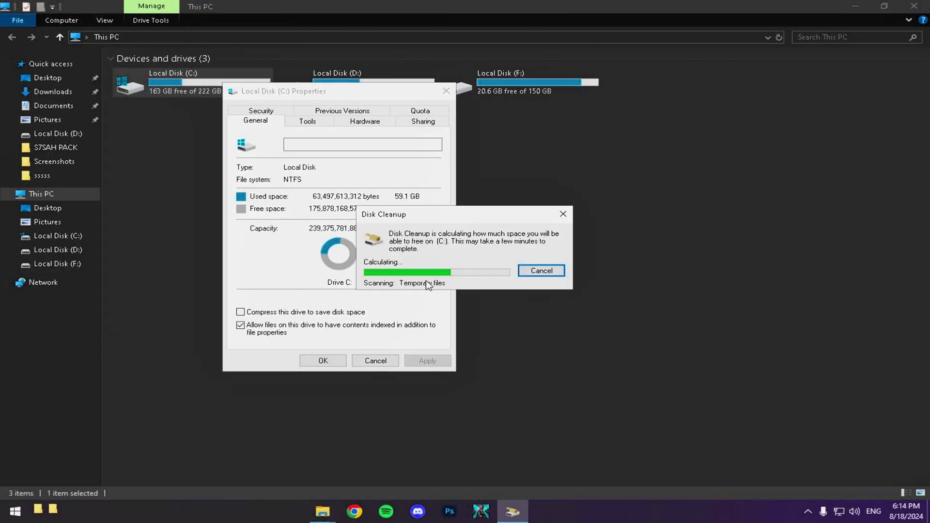
left_click(144, 207)
left_click(144, 217)
scroll(147, 226, "down", 1)
left_click(144, 207)
left_click(144, 217)
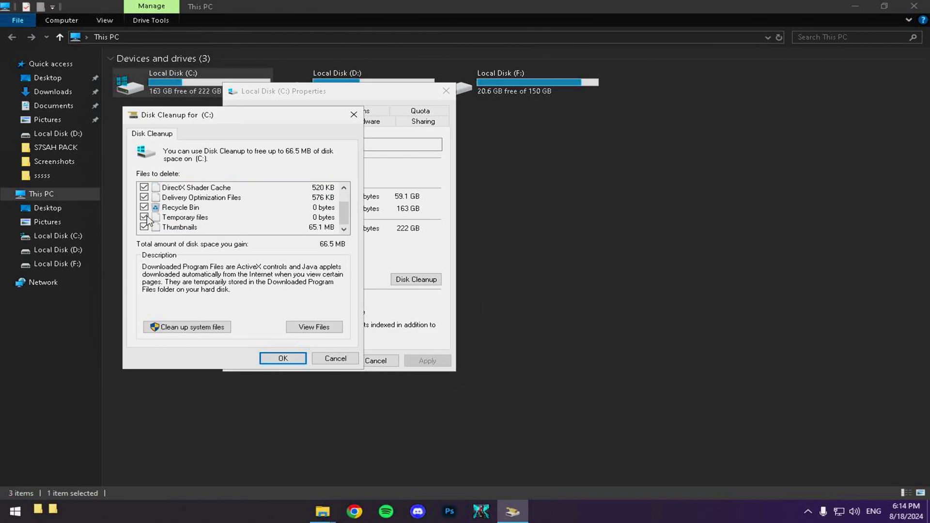
Step: Clean up system files too, adding device driver packages and language resources, and delete them
left_click(197, 328)
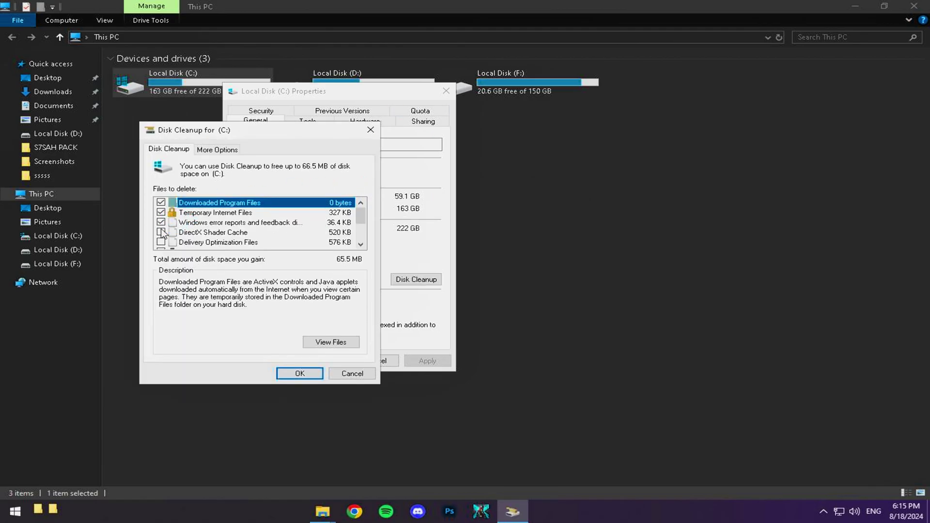
scroll(163, 223, "down", 1)
left_click(161, 212)
left_click(160, 222)
left_click(161, 232)
left_click(161, 242)
scroll(169, 235, "down", 1)
left_click(300, 373)
left_click(485, 262)
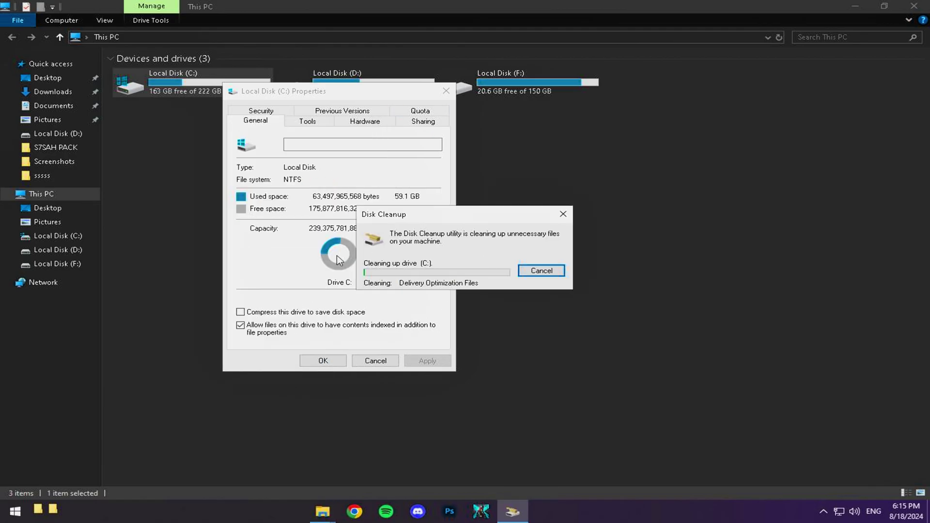
Step: Optimize all drives C, D and F until each shows OK, then close Optimize Drives and Explorer
left_click(307, 121)
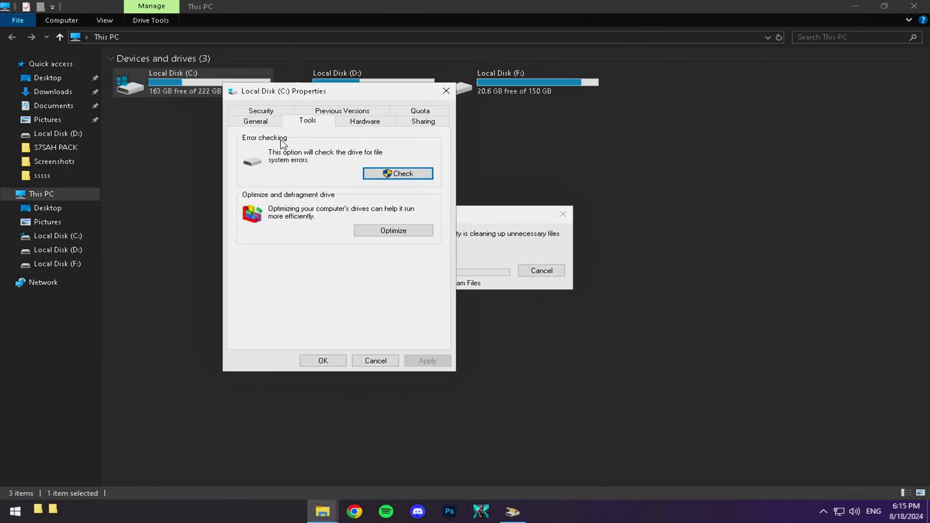
left_click(394, 231)
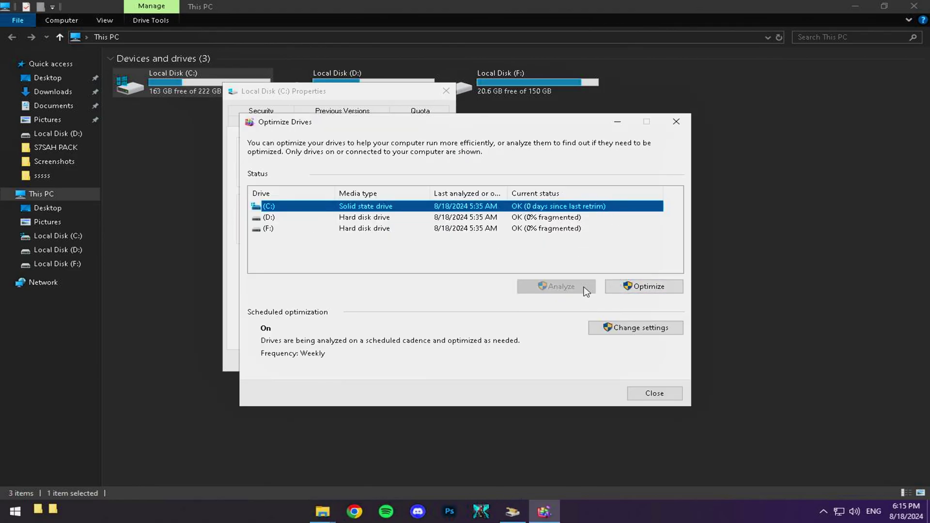
left_click(632, 287)
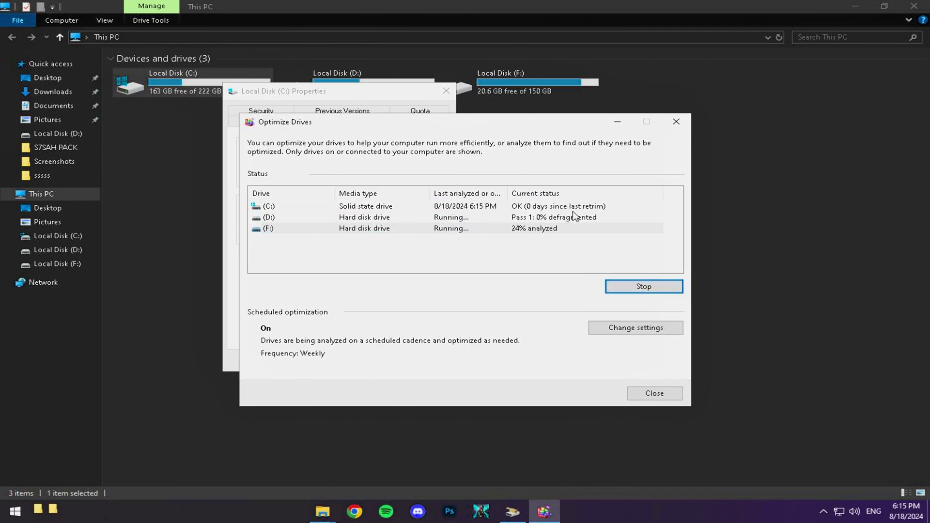
left_click(562, 217)
left_click(562, 206)
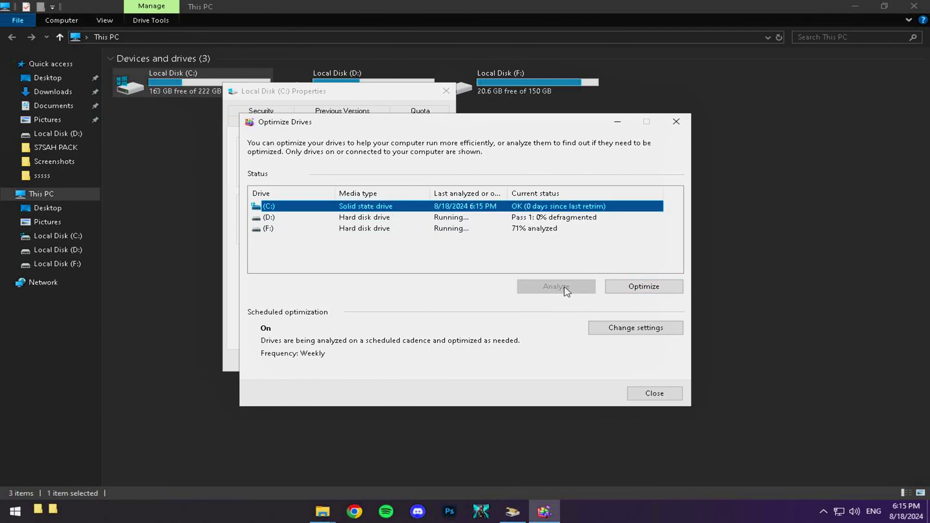
left_click(574, 219)
left_click(554, 240)
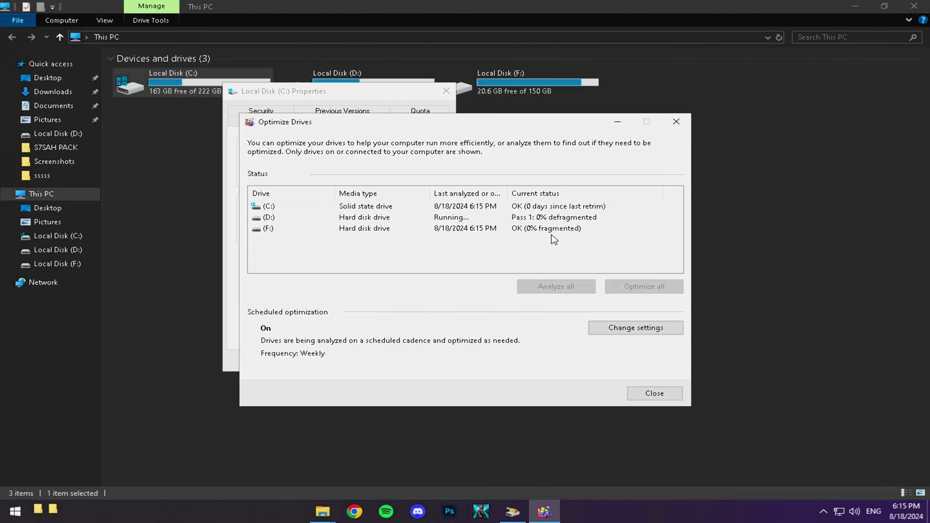
left_click(557, 217)
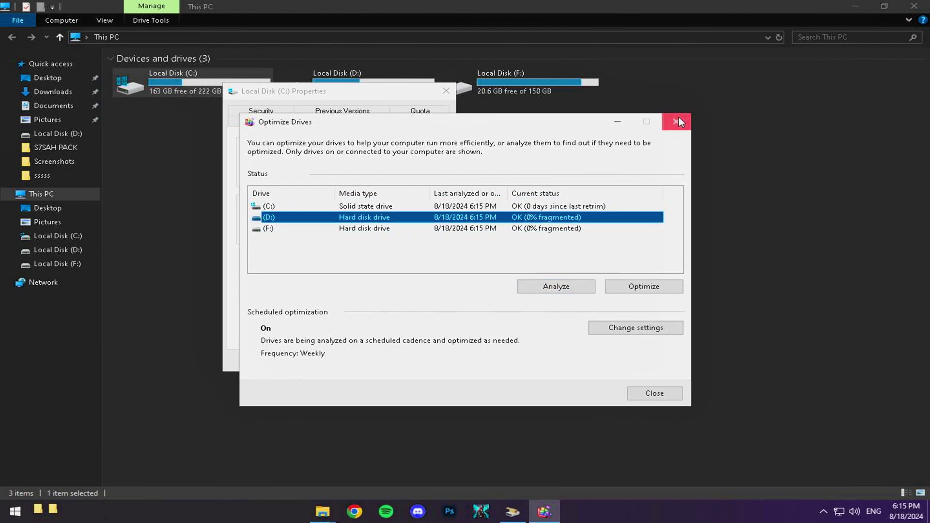
left_click(677, 122)
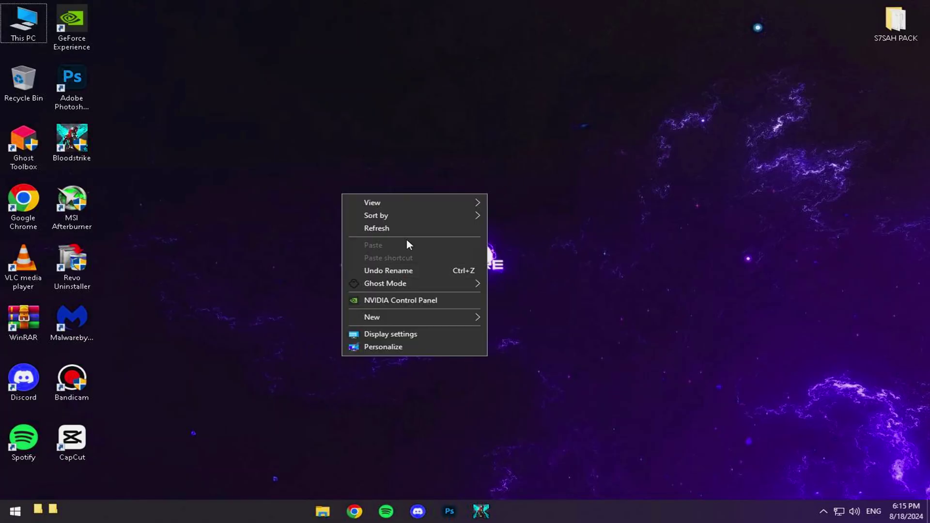
left_click(406, 226)
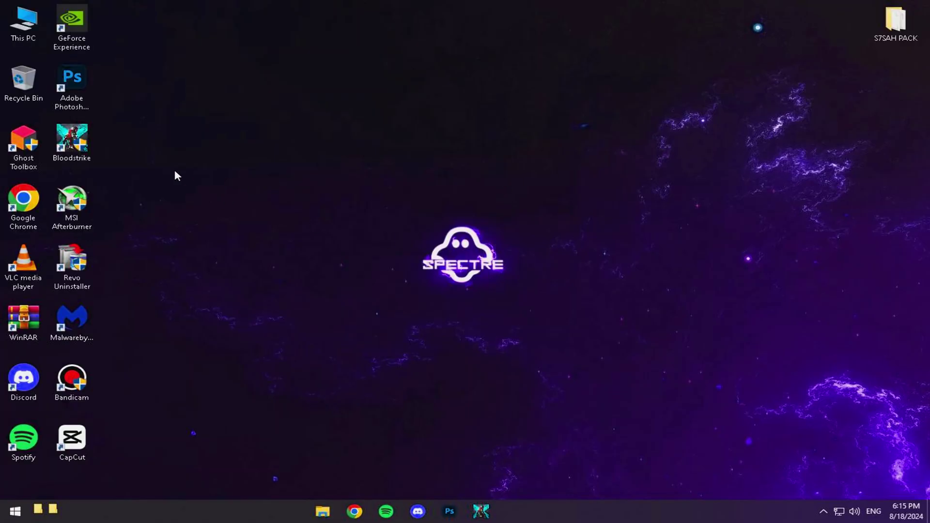
Step: Launch BloodStrike and review the Battle Info, Item, Pick Up and Combat Controls gameplay settings
double_click(72, 142)
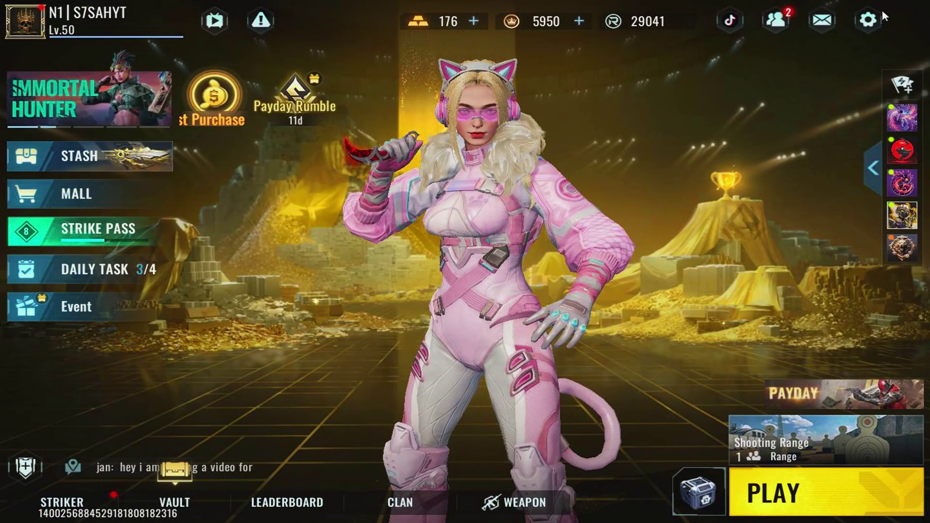
left_click(868, 21)
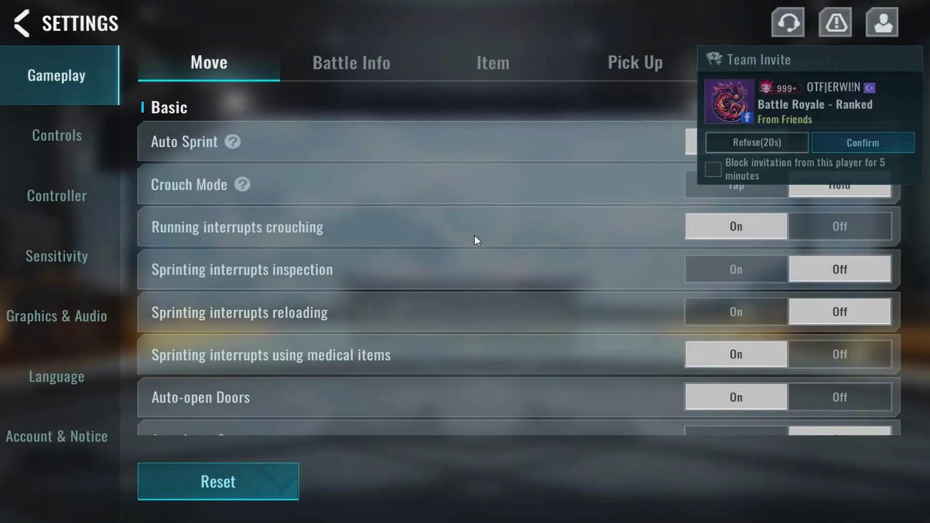
left_click(766, 145)
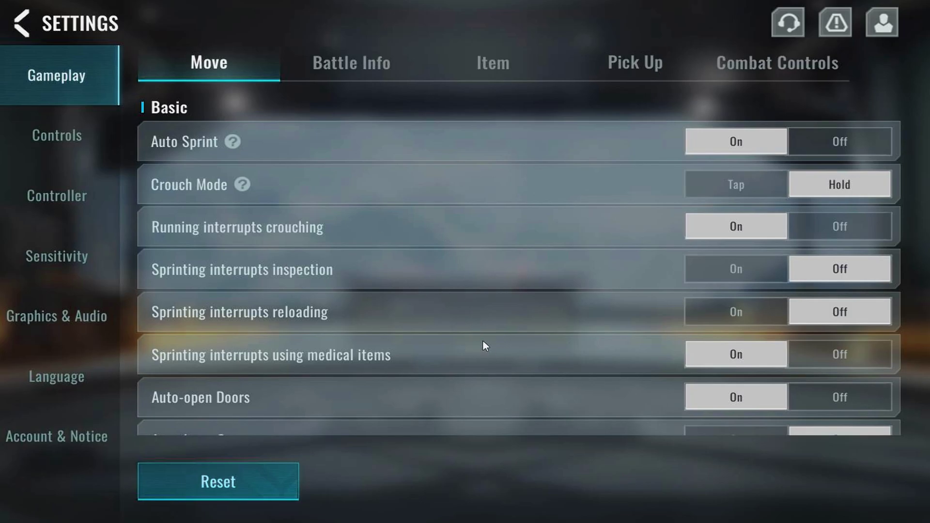
left_click_drag(443, 357, 432, 168)
left_click(347, 62)
left_click_drag(363, 309, 358, 183)
left_click_drag(338, 297, 332, 50)
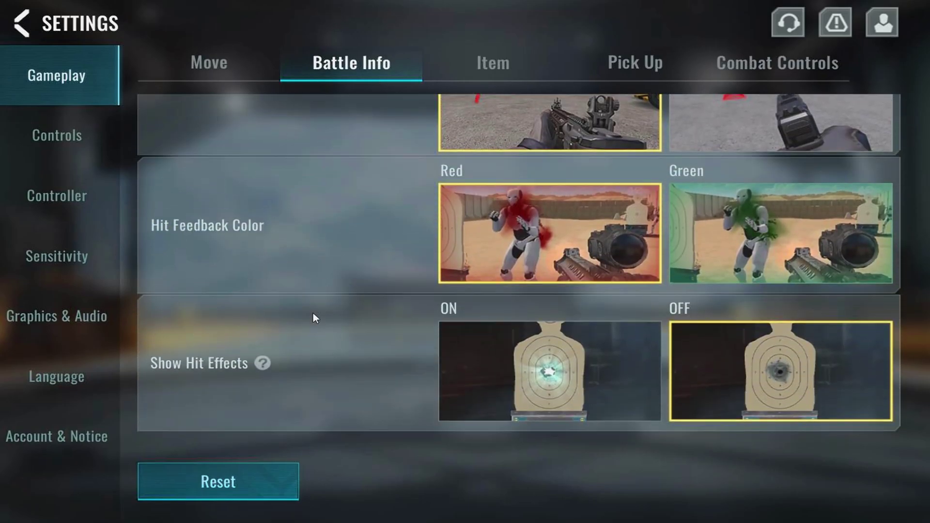
left_click(460, 65)
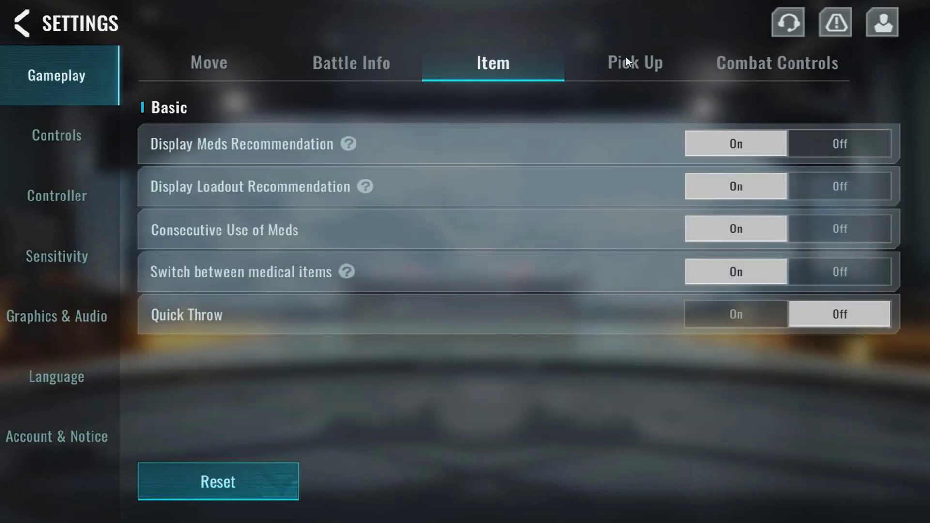
left_click(628, 61)
left_click_drag(461, 405, 460, 383)
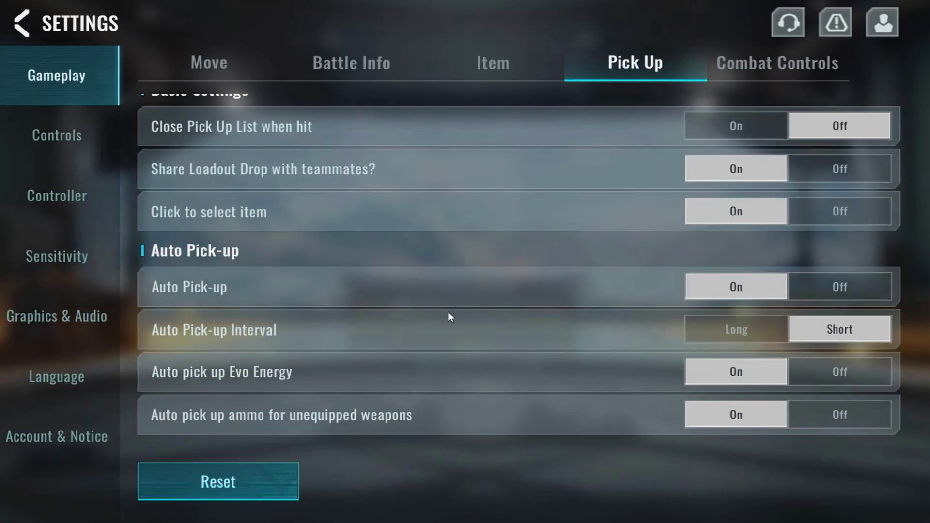
left_click(751, 65)
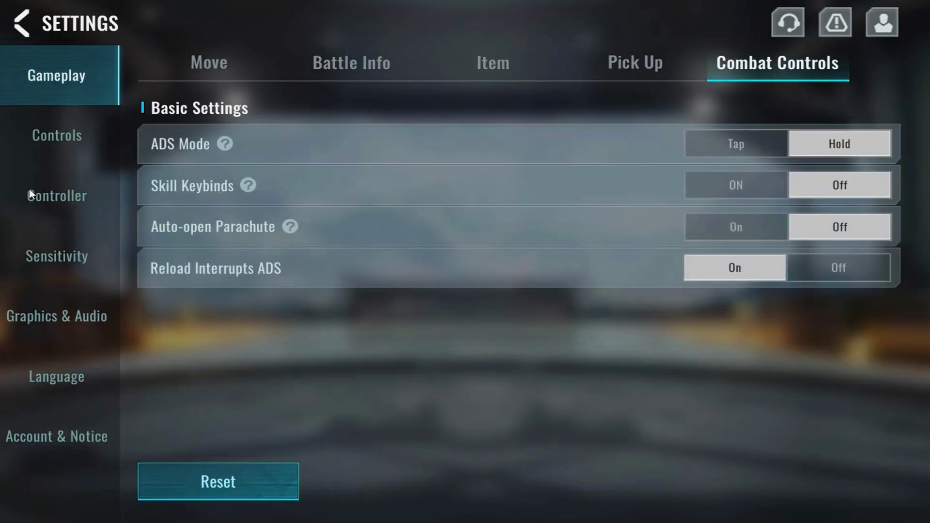
Step: Scroll through the game's keybind settings
left_click(84, 140)
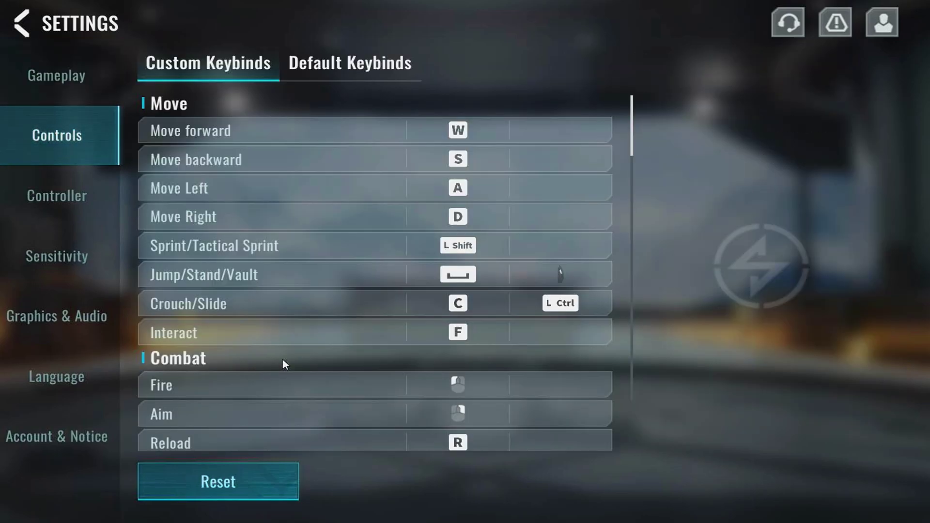
left_click_drag(283, 361, 285, 270)
left_click_drag(264, 440, 276, 212)
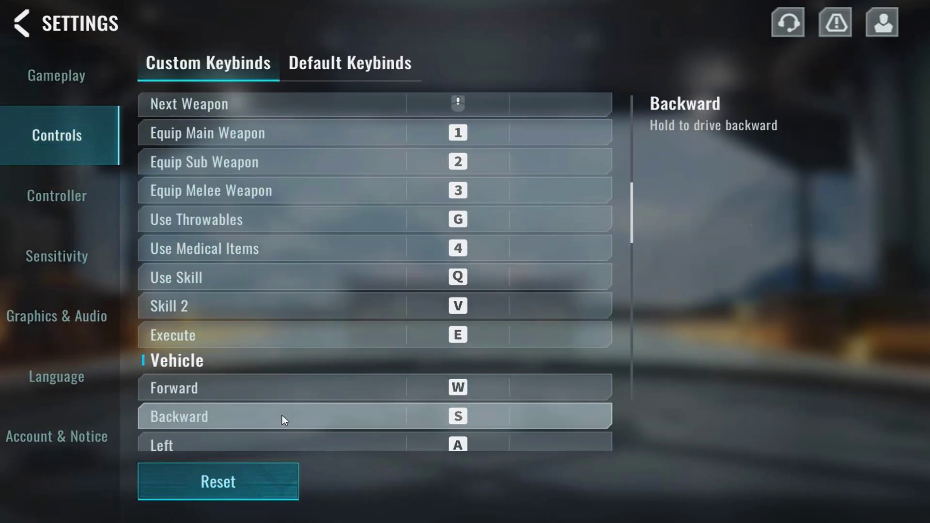
left_click_drag(285, 417, 254, 219)
left_click_drag(255, 405, 230, 248)
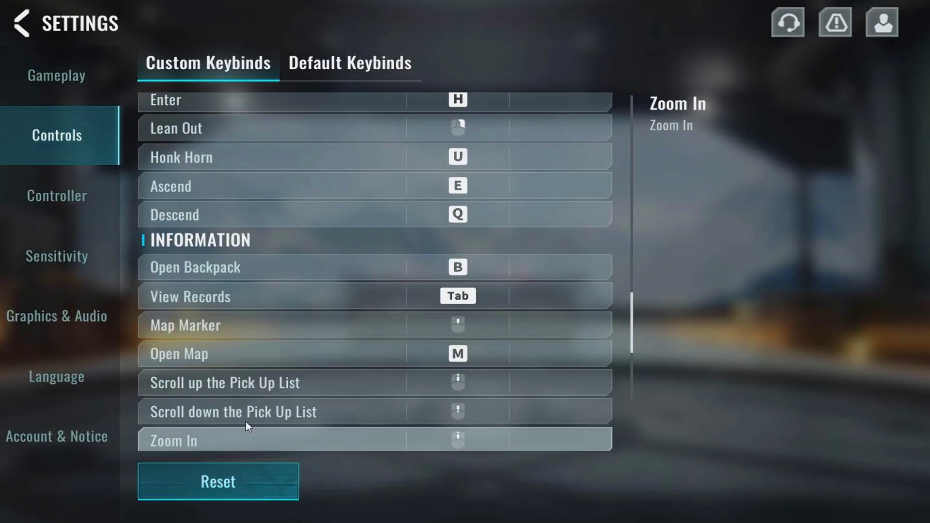
left_click_drag(247, 413, 234, 184)
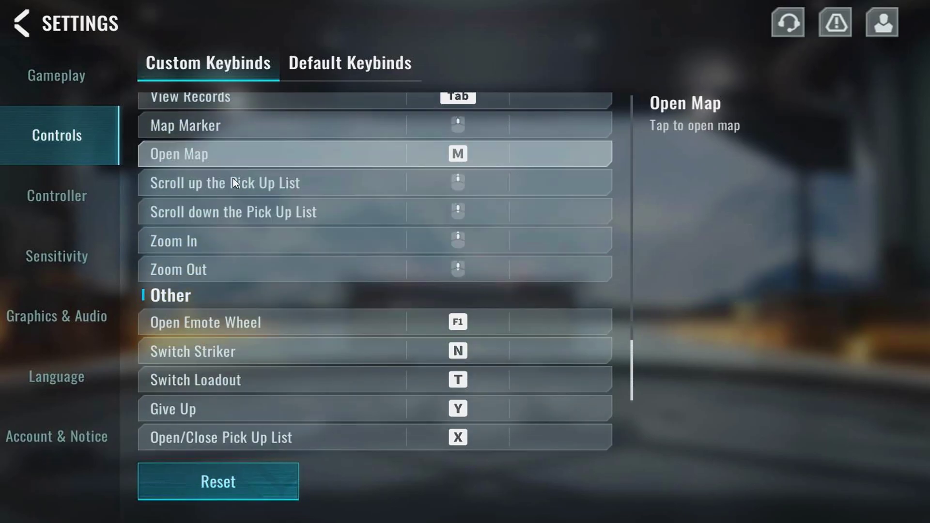
Step: Review the sensitivity settings, then browse the Graphics & Audio settings
left_click(55, 255)
left_click_drag(278, 358, 278, 220)
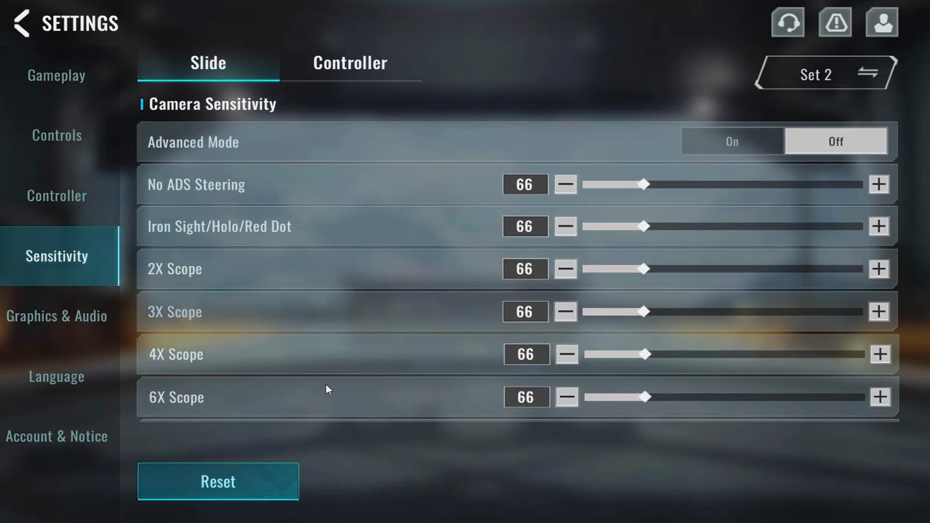
left_click_drag(325, 381, 324, 219)
left_click_drag(315, 361, 293, 189)
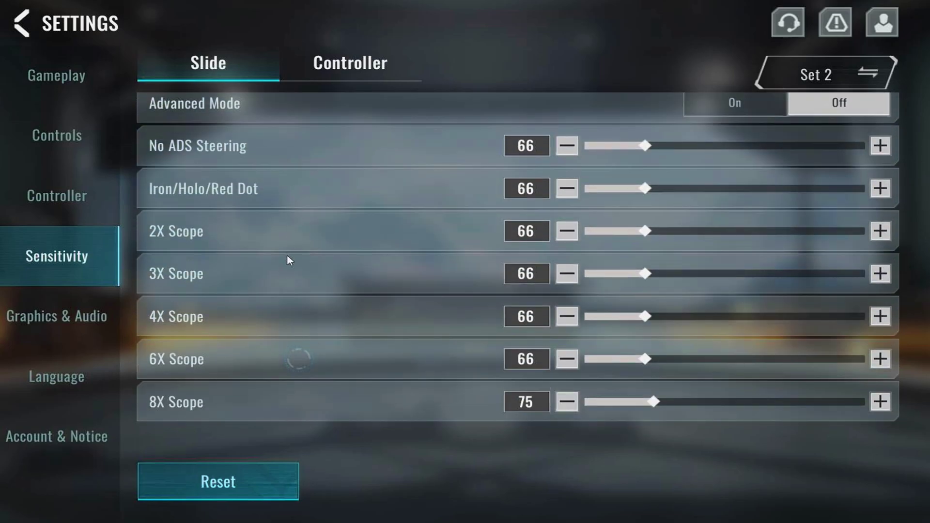
left_click(73, 316)
left_click_drag(388, 290, 376, 165)
left_click_drag(272, 348, 287, 113)
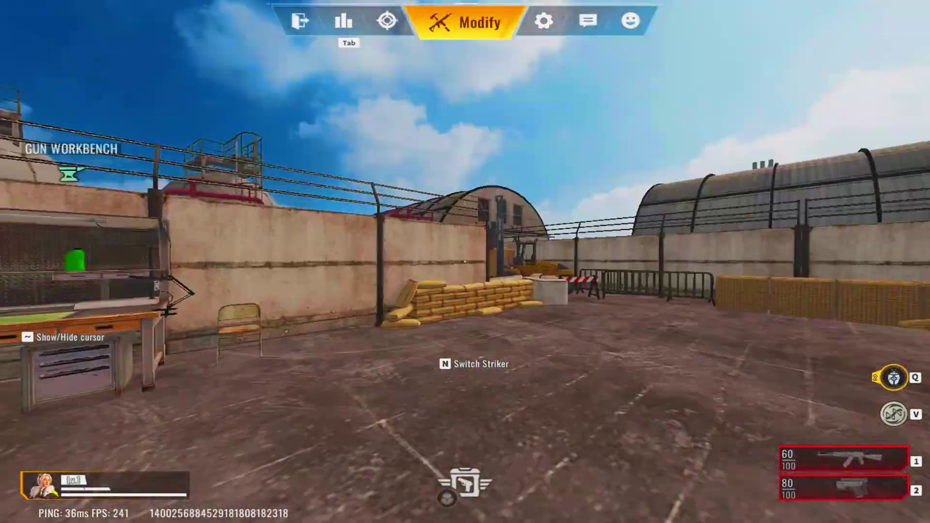
Step: Take the scoped rifle, aim down the scope and shoot down several robots in the 20-robot timed drill
key("3")
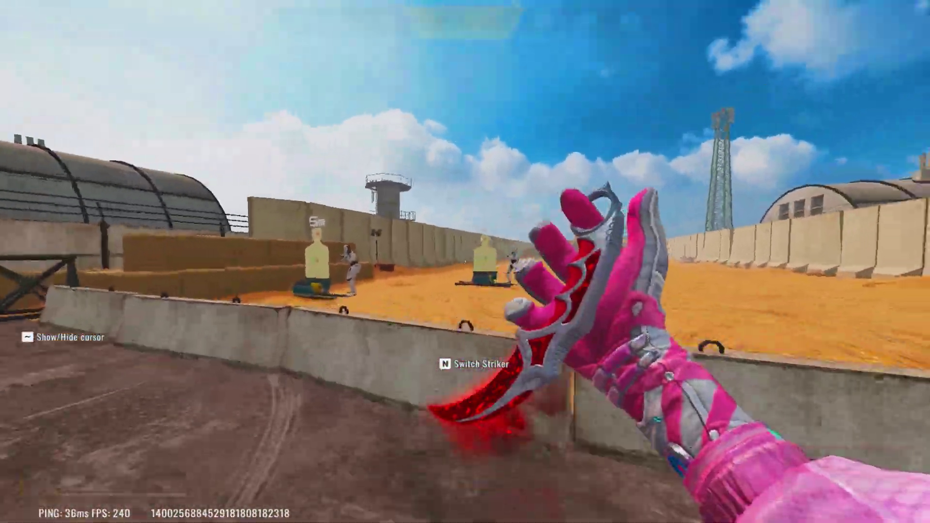
key("1")
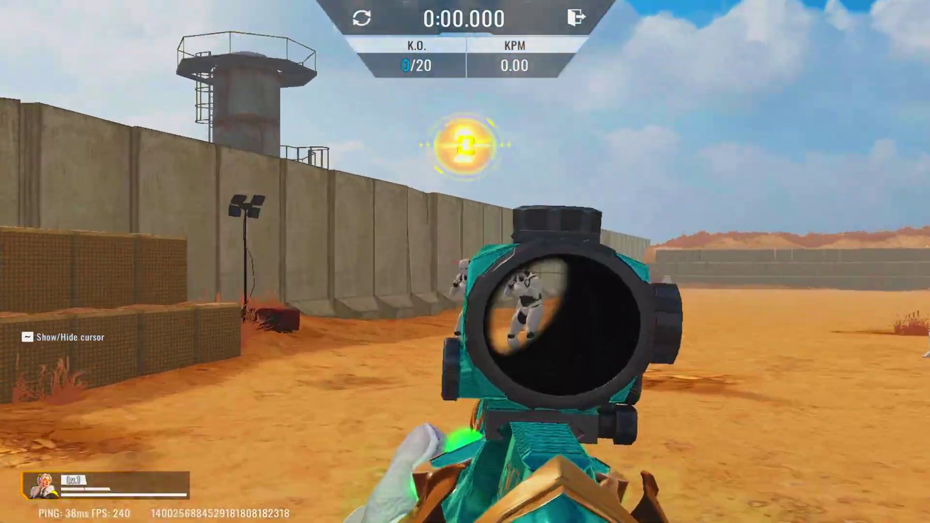
right_click(465, 262)
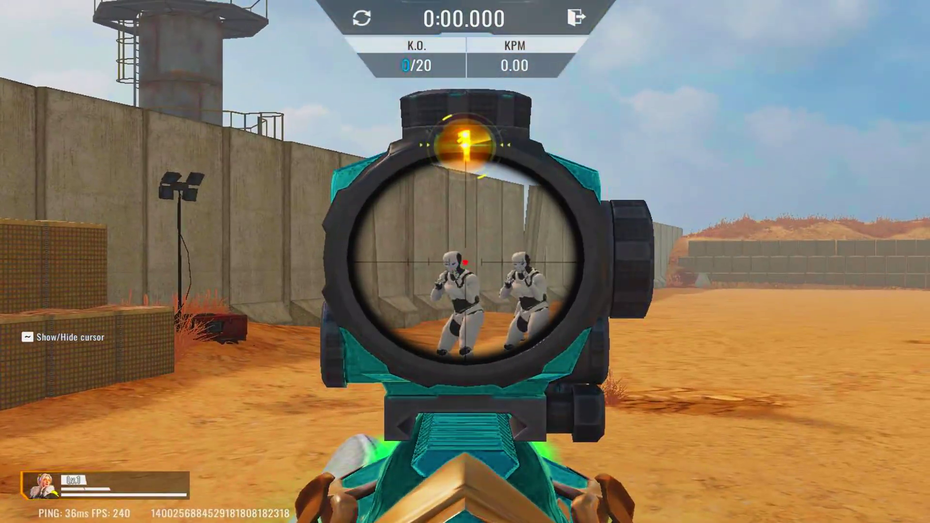
left_click(465, 261)
left_click(465, 262)
left_click(465, 261)
left_click(465, 261)
left_click(465, 262)
left_click(465, 262)
left_click(465, 261)
left_click(465, 262)
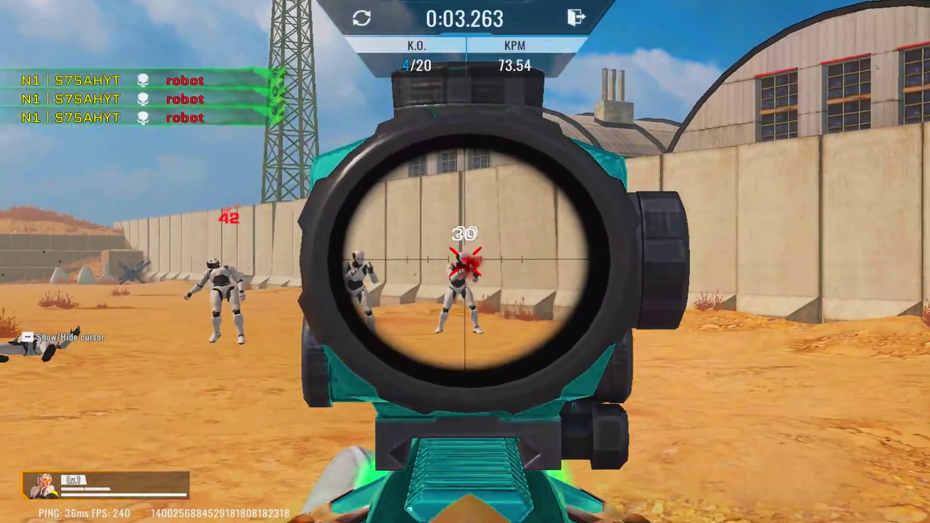
left_click(466, 261)
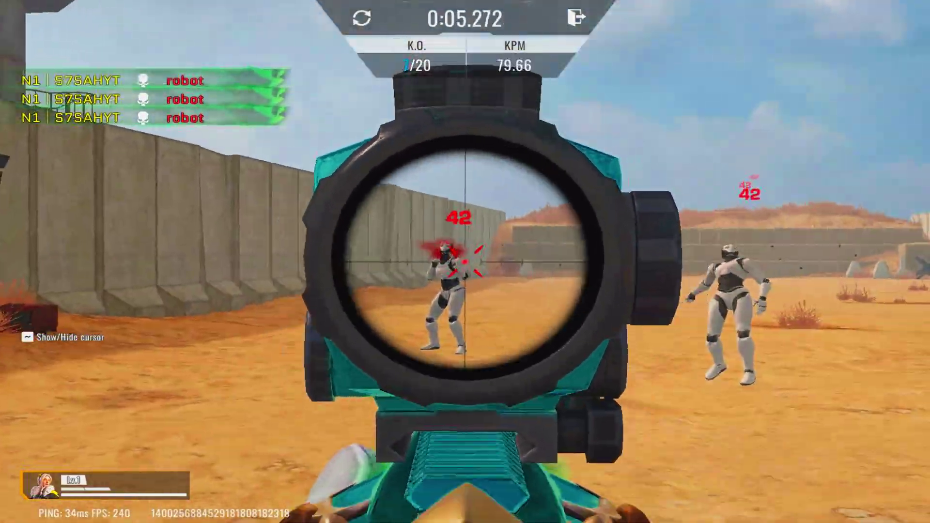